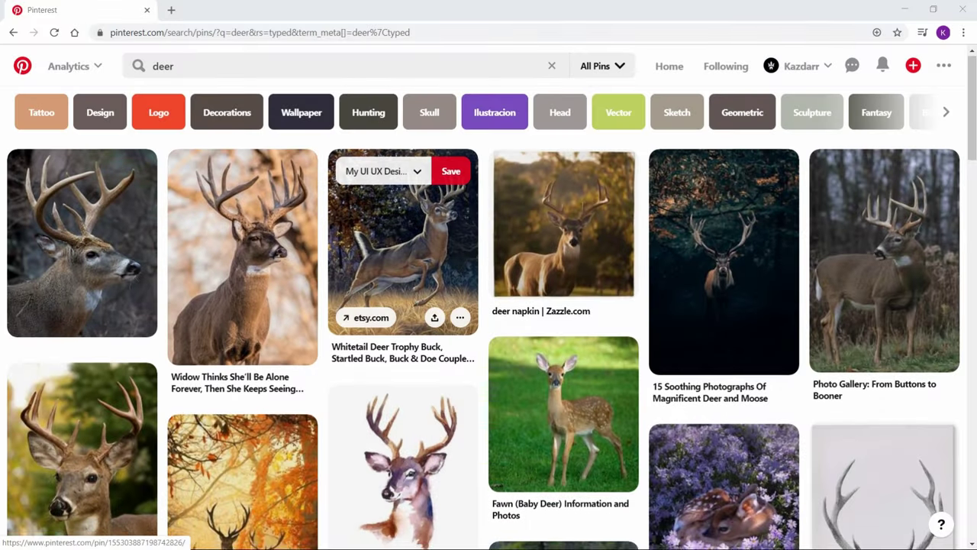
Browse the deer search results through related stag pins and open the front-facing watercolor deer head illustration
scroll(564, 336, "down", 4)
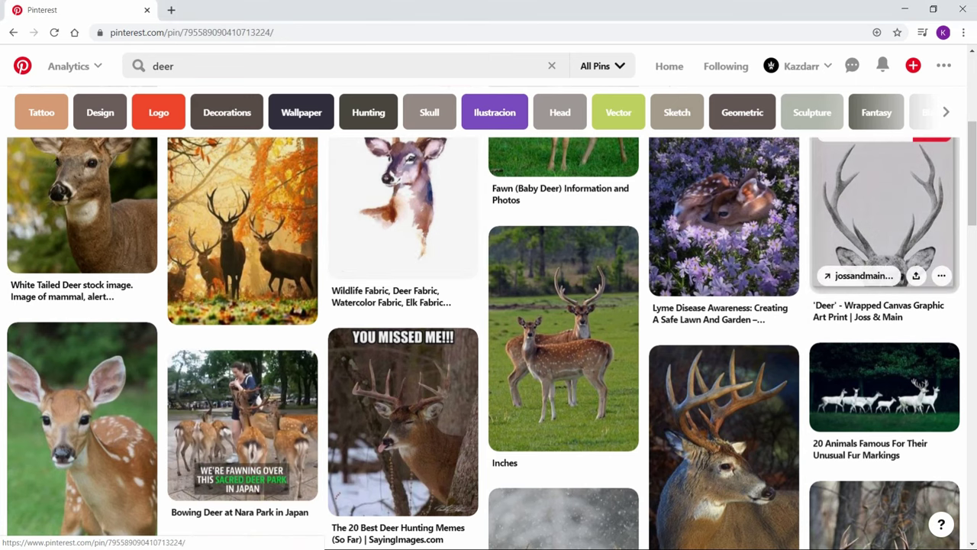
left_click(884, 213)
scroll(726, 290, "down", 5)
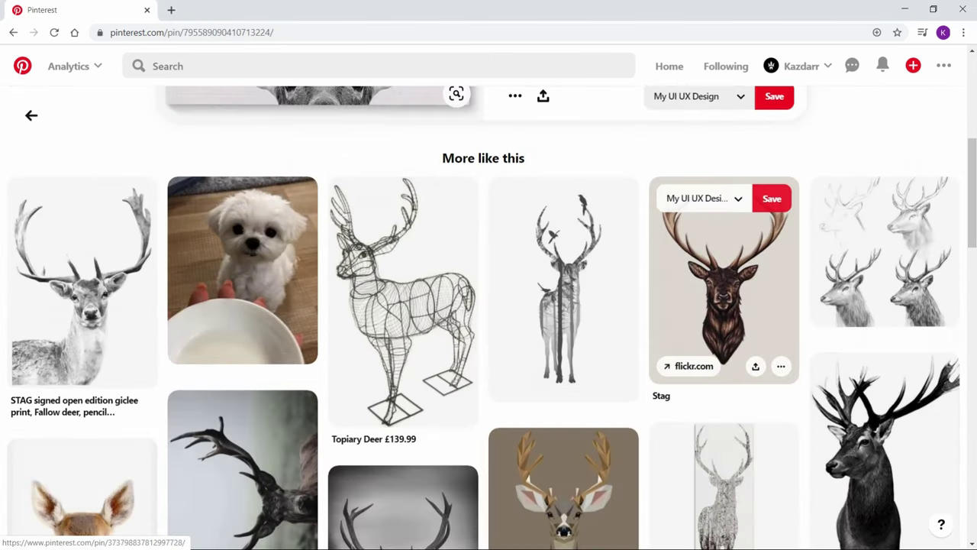
left_click(726, 298)
scroll(243, 320, "down", 3)
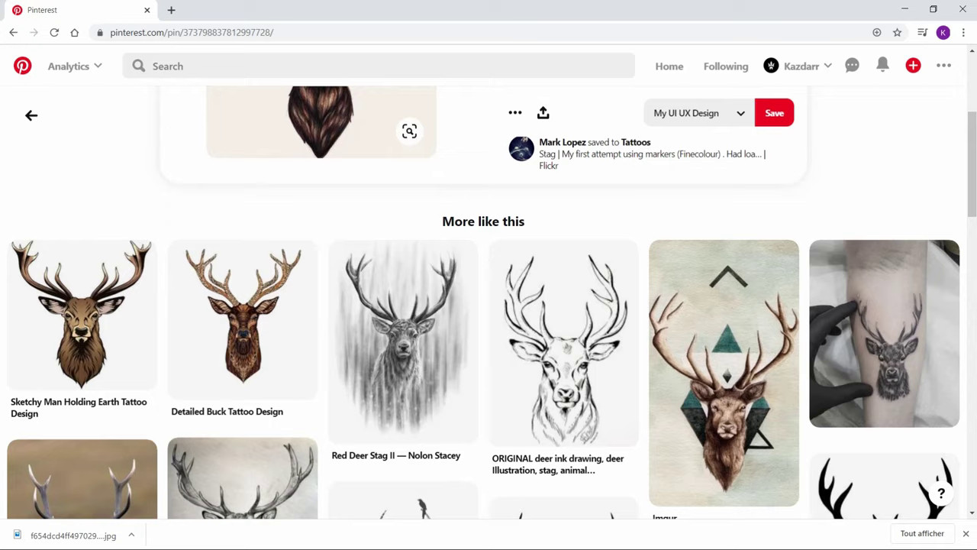
left_click(243, 321)
scroll(403, 252, "down", 10)
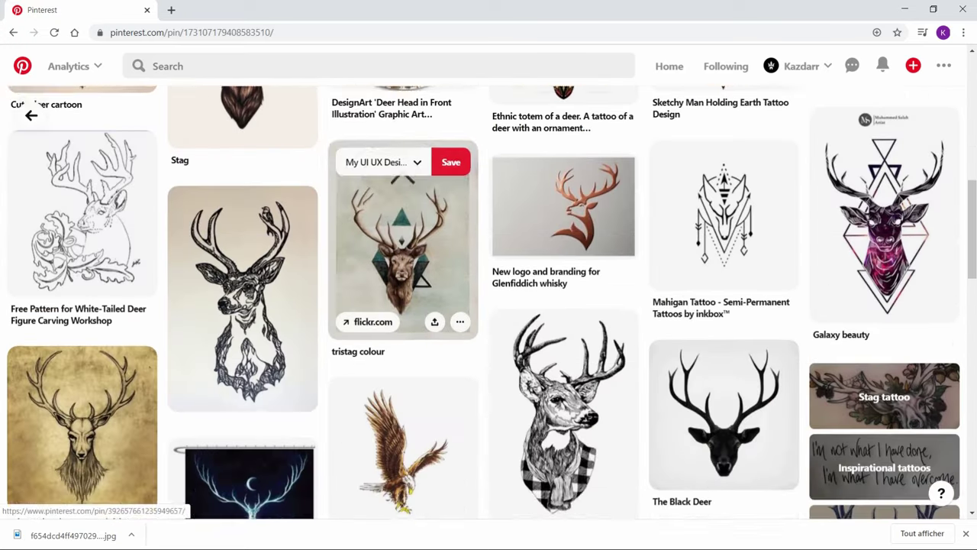
scroll(403, 252, "up", 4)
left_click(722, 358)
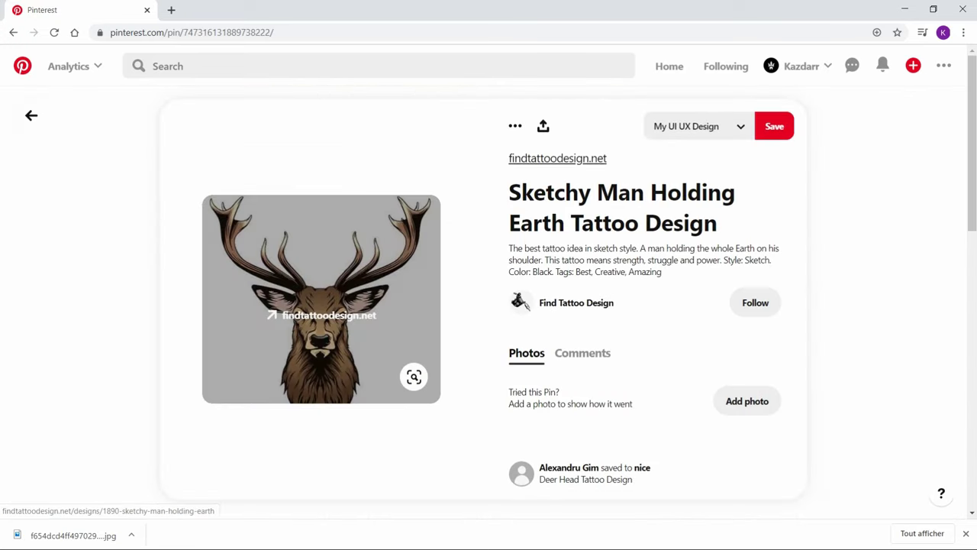
scroll(722, 359, "down", 6)
left_click(884, 336)
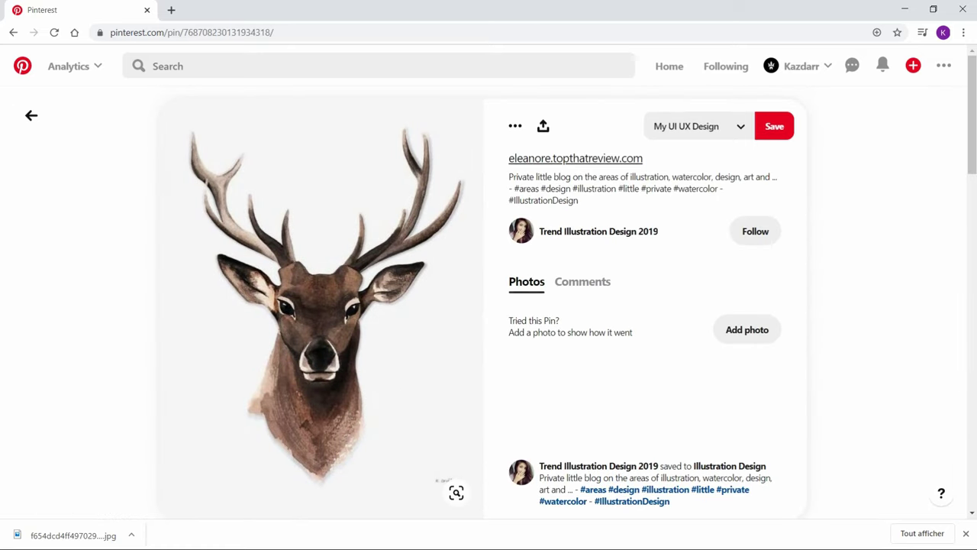
Switch to Illustrator, insert the deer image ggg.jpg into the deer log document and reposition it on the artboard
key("alt+Tab")
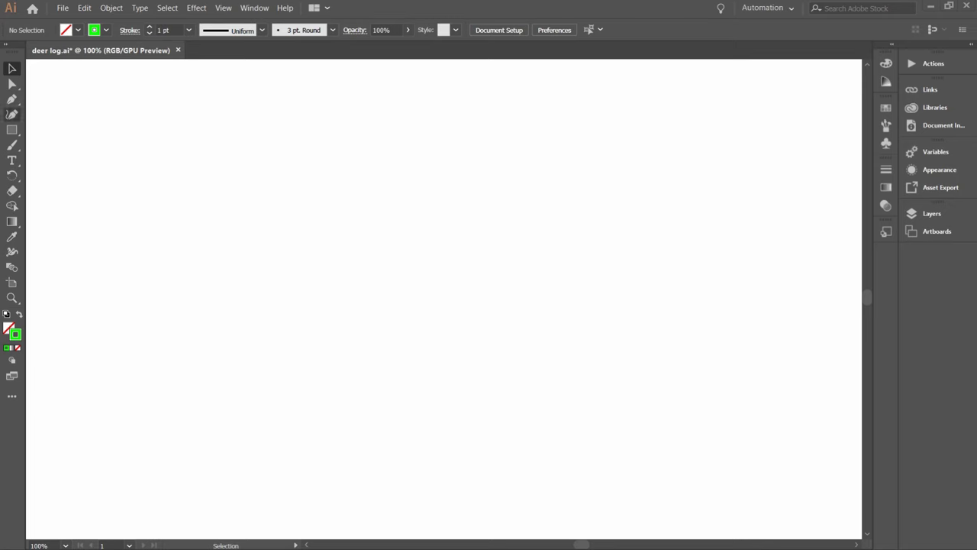
key("ctrl+v")
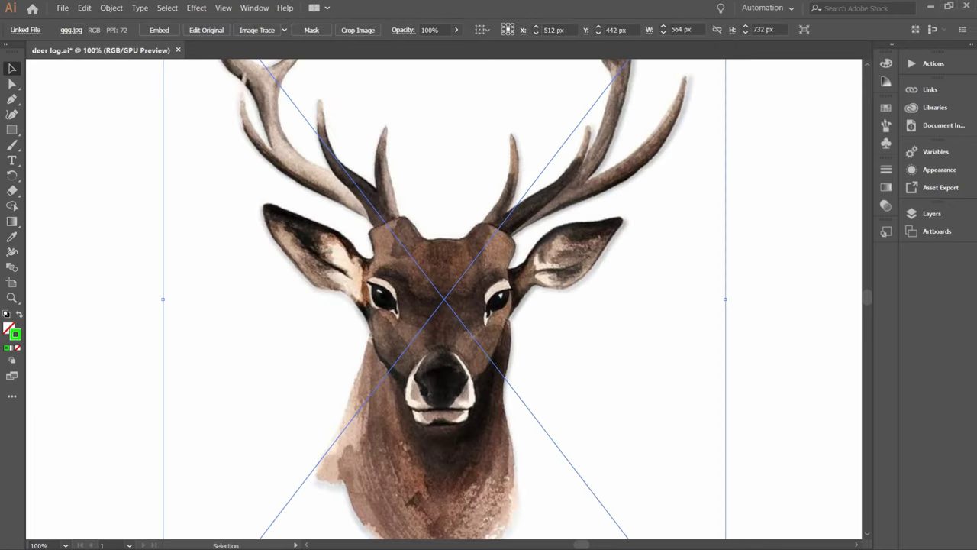
left_click_drag(445, 299, 449, 327)
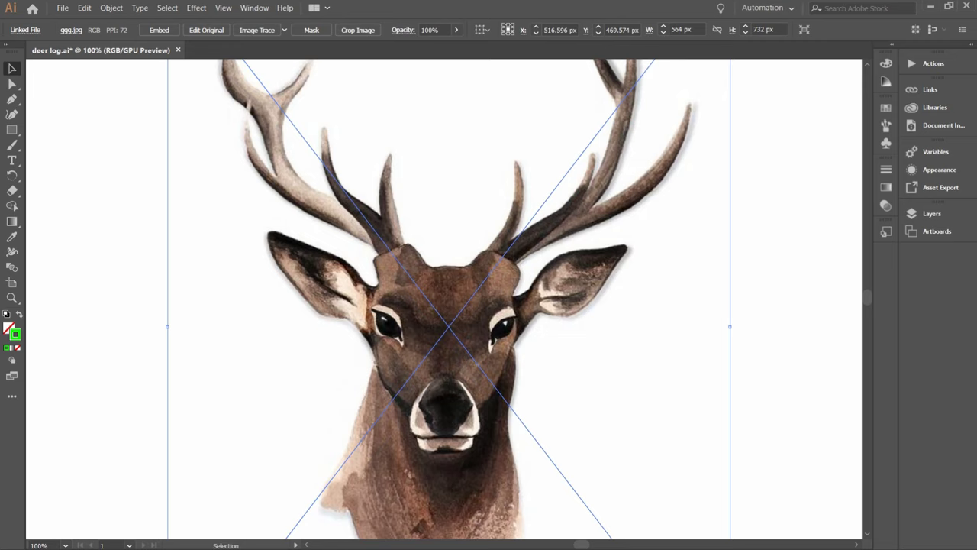
key("ctrl+minus")
key("ctrl+shift+a")
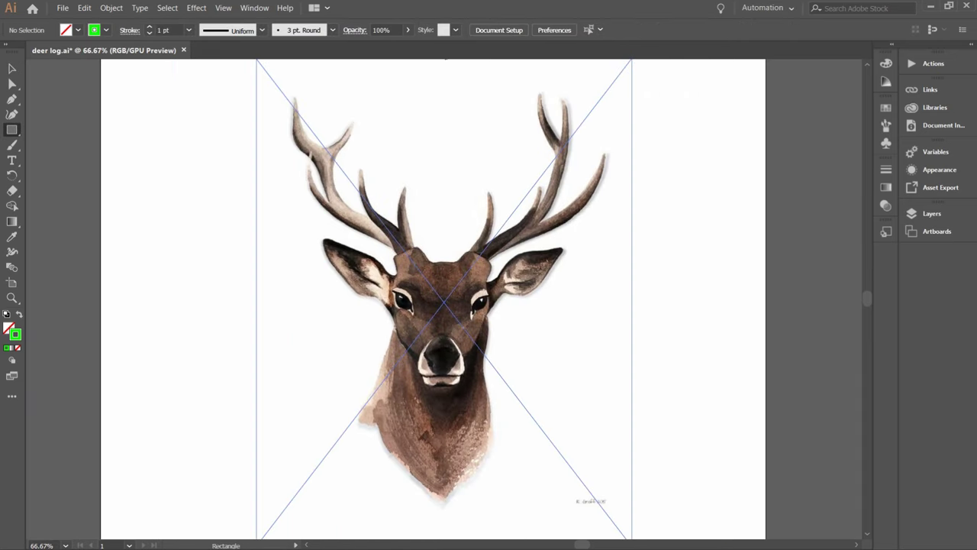
Cover the right half of the deer image with a white, strokeless rectangle about 287 by 703 px, starting at the image's vertical centerline
mouse_move(444, 60)
left_mouse_down()
mouse_move(509, 324)
mouse_move(524, 447)
mouse_move(516, 500)
mouse_move(640, 533)
mouse_move(634, 475)
left_mouse_up()
scroll(635, 474, "up", 3)
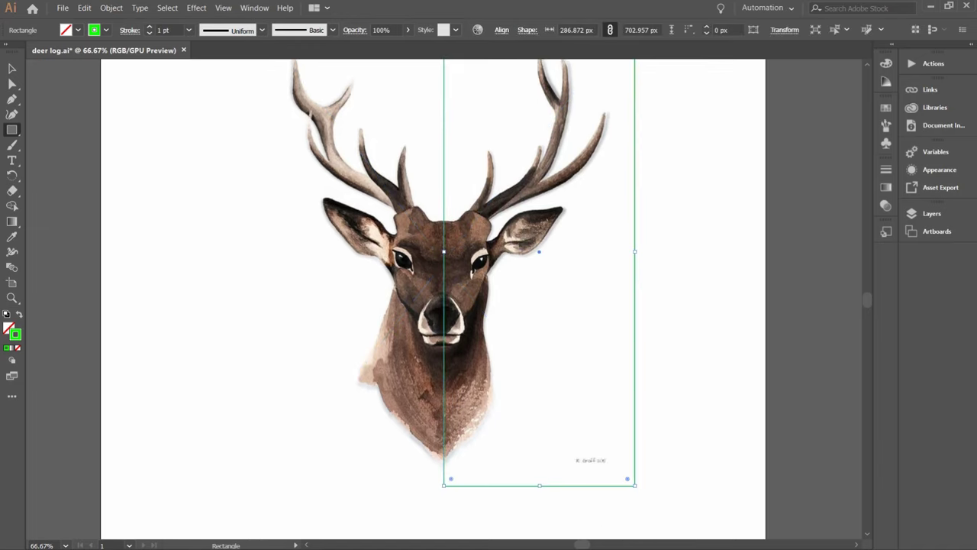
left_click(19, 314)
double_click(9, 328)
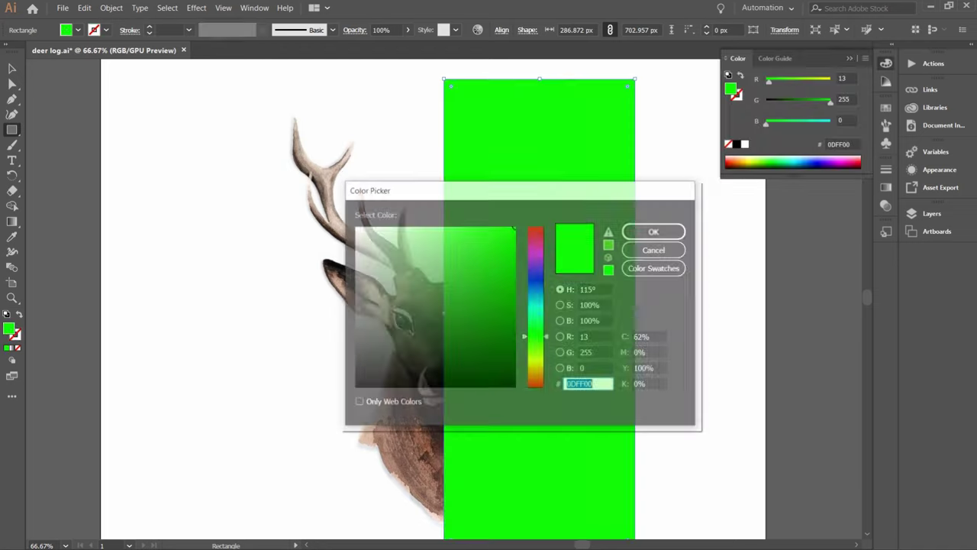
type("13FF00")
key("Return")
left_click(746, 144)
left_click(11, 69)
left_click(184, 184)
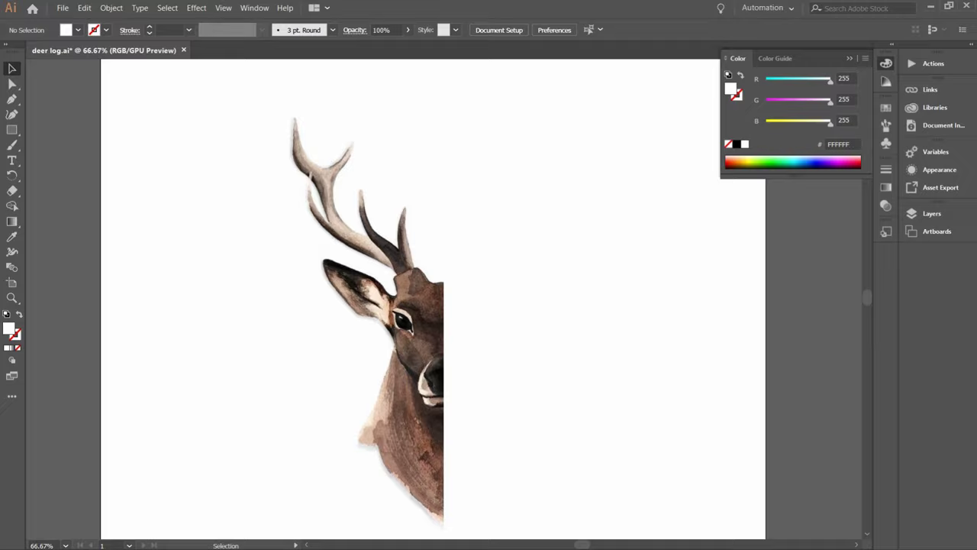
left_click(850, 58)
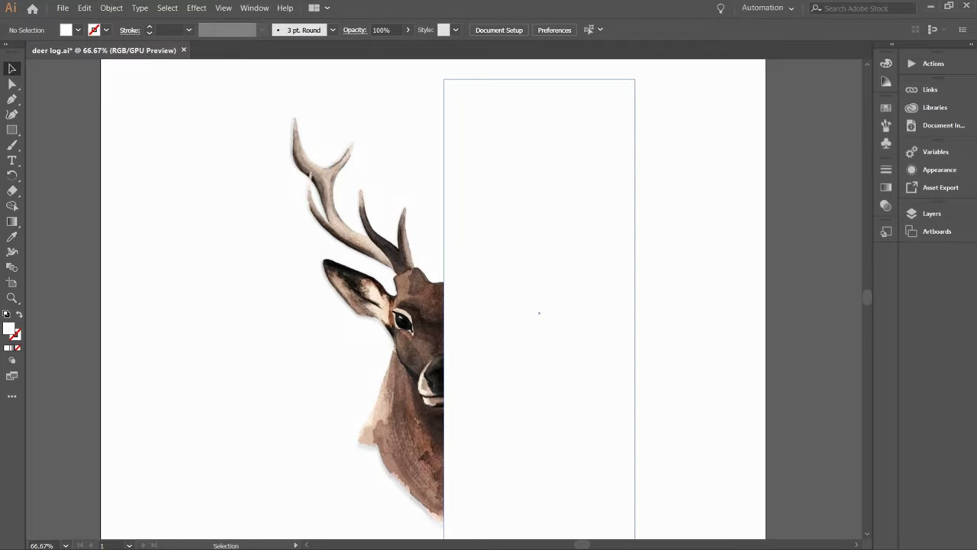
Lock the deer image and the white covering rectangle
left_click(441, 231)
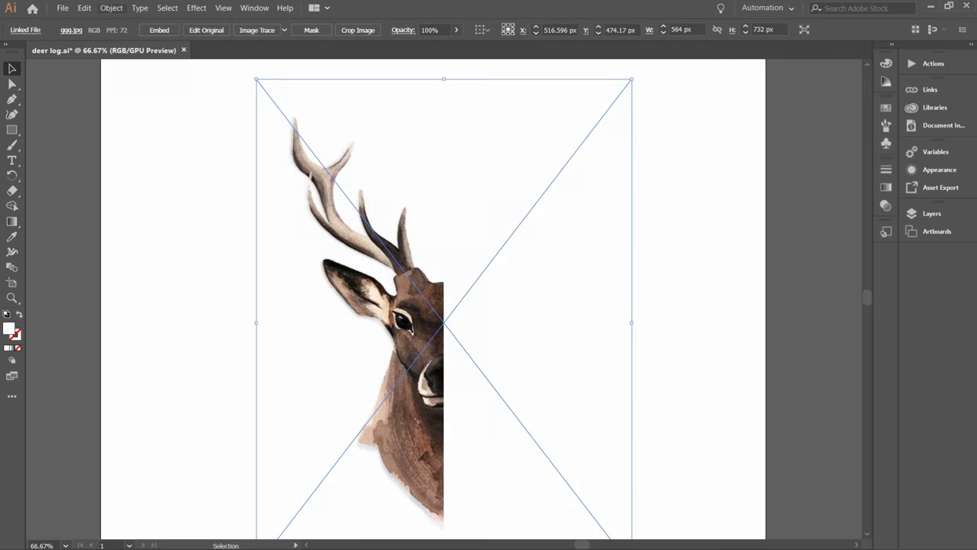
left_click(111, 8)
mouse_move(152, 74)
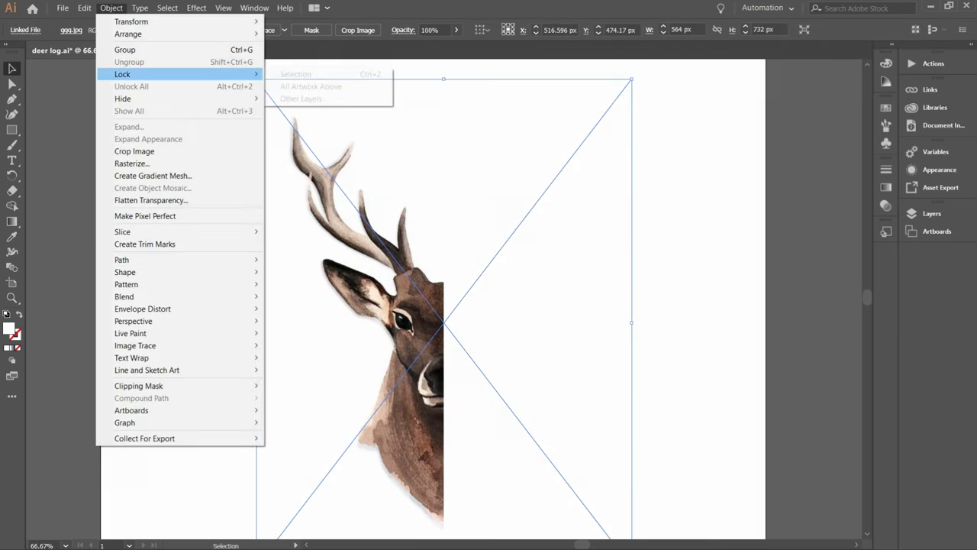
left_click(298, 74)
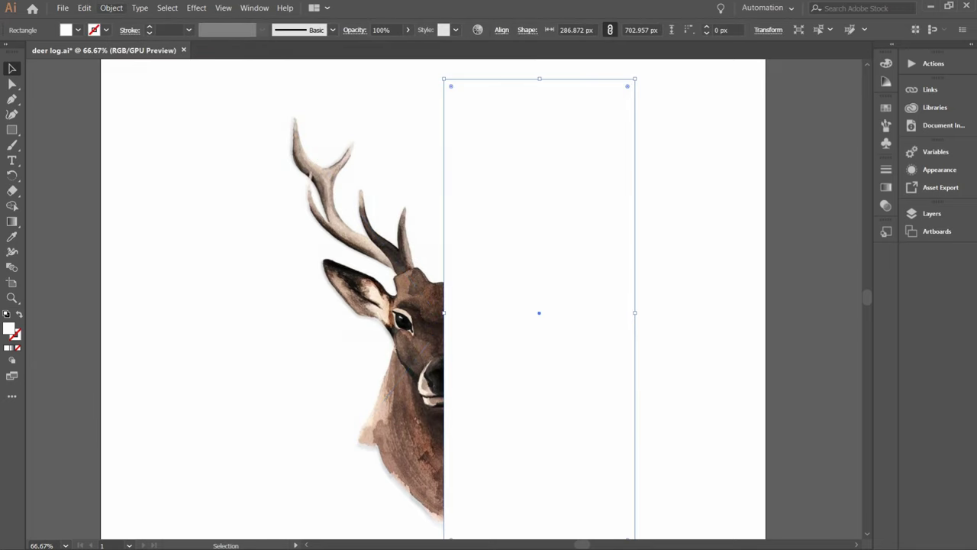
left_click(111, 7)
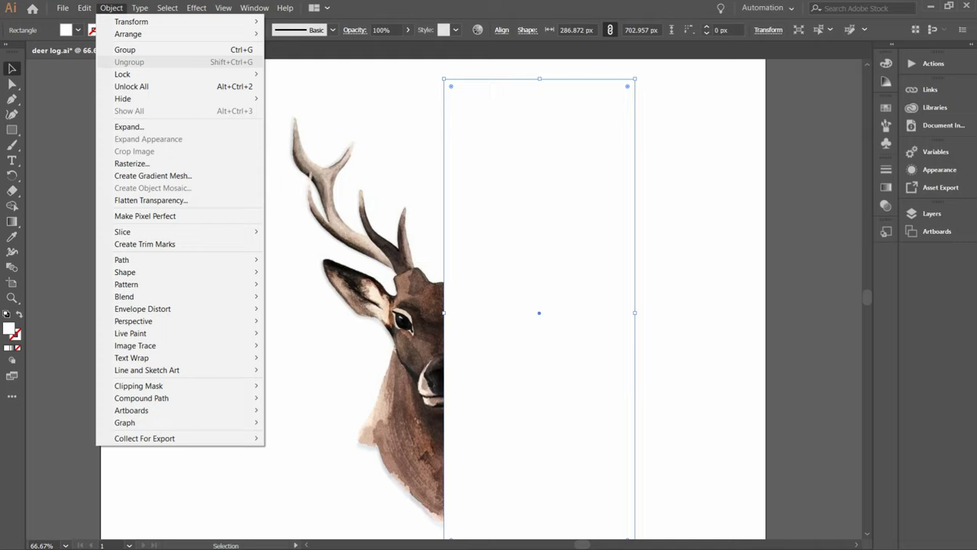
mouse_move(153, 74)
left_click(298, 74)
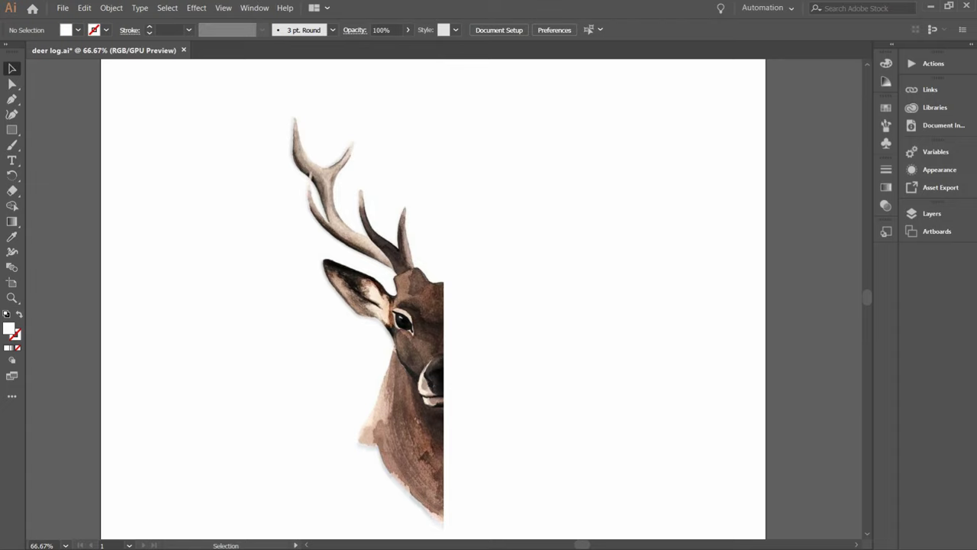
Start an unfilled, green-stroked Pen path at the chest's lowest point and trace the chest and neck edge up to the jaw
left_click(12, 99)
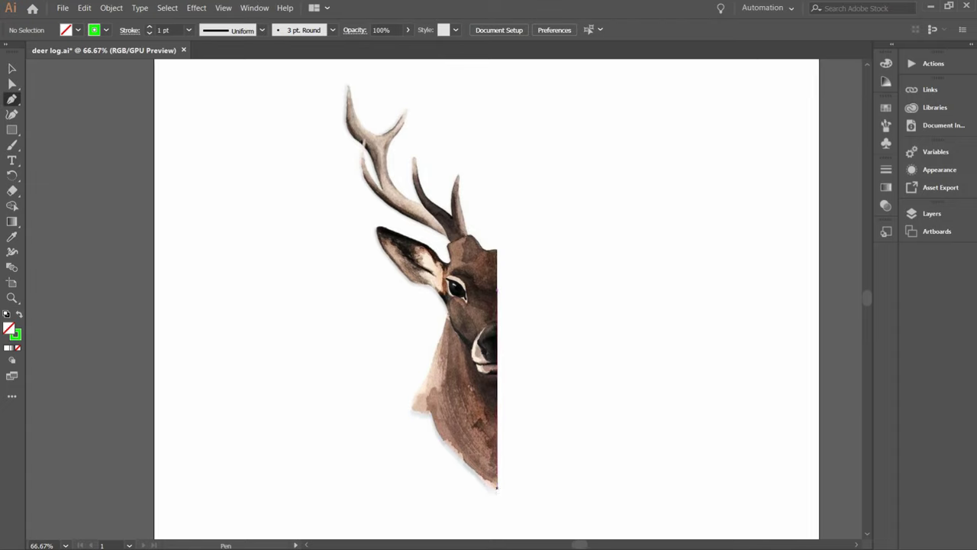
left_click(497, 491)
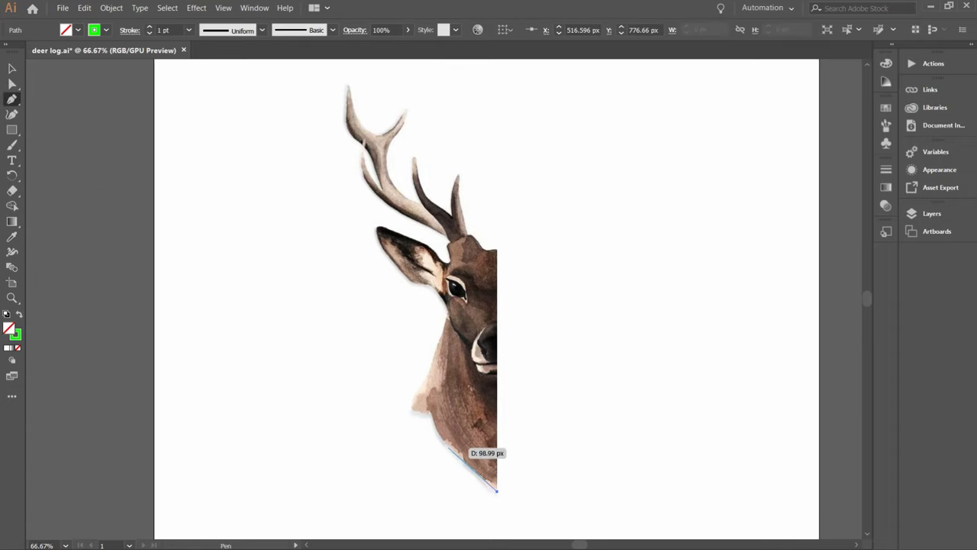
left_click(448, 447)
left_click(421, 396)
left_click(448, 312)
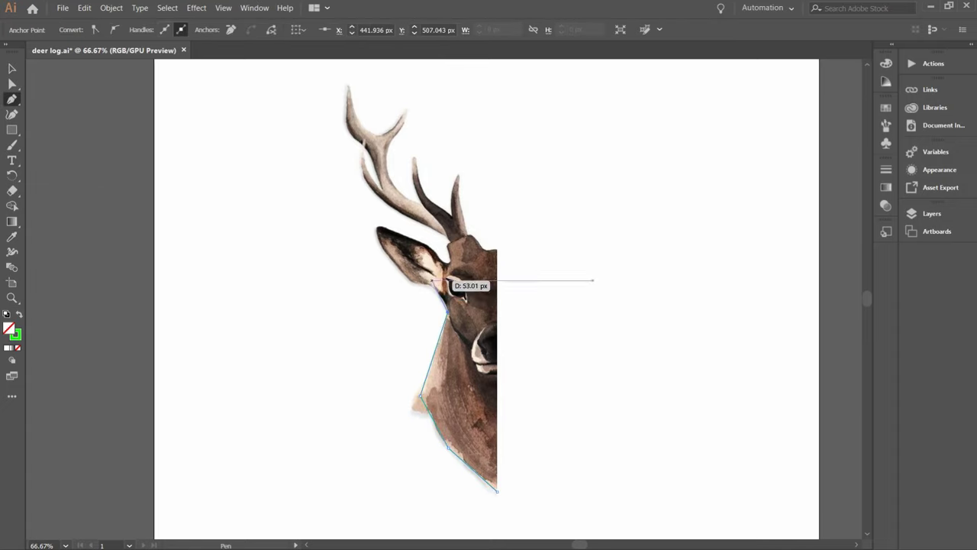
Continue the Pen path around the ear and up to the base of the antler
left_click(436, 290)
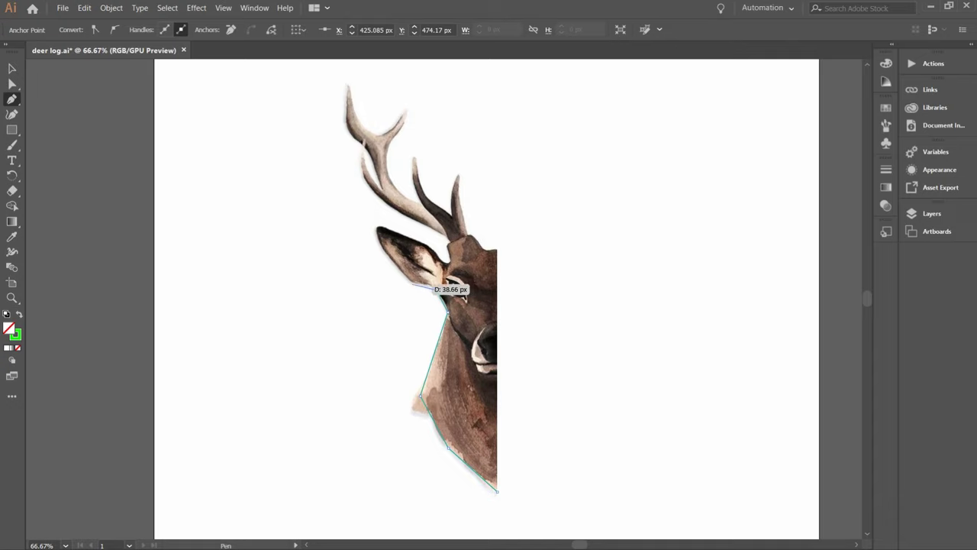
left_click(411, 283)
left_click(382, 248)
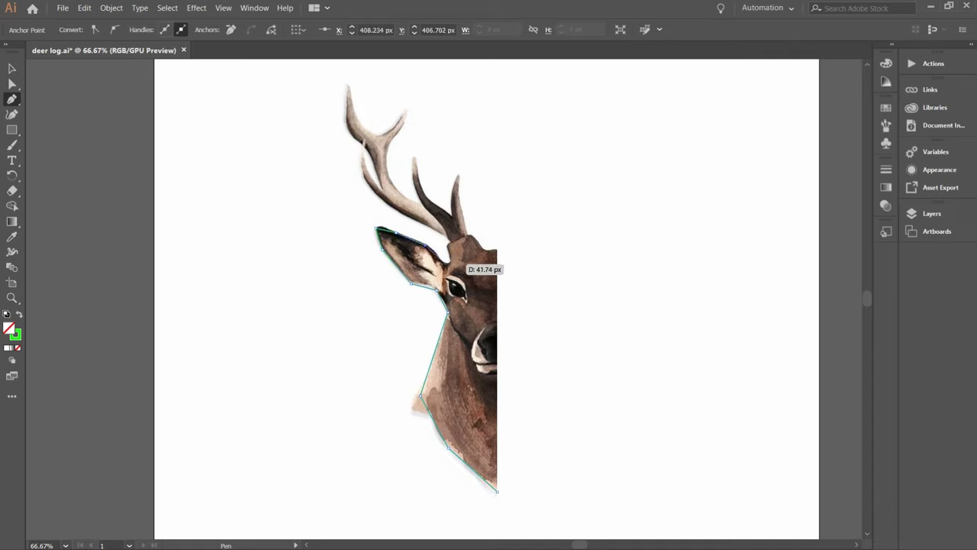
left_click_drag(446, 264, 447, 228)
Trace the antler's lower outer edge and its thin outer side tine with straight segments
left_click(426, 228)
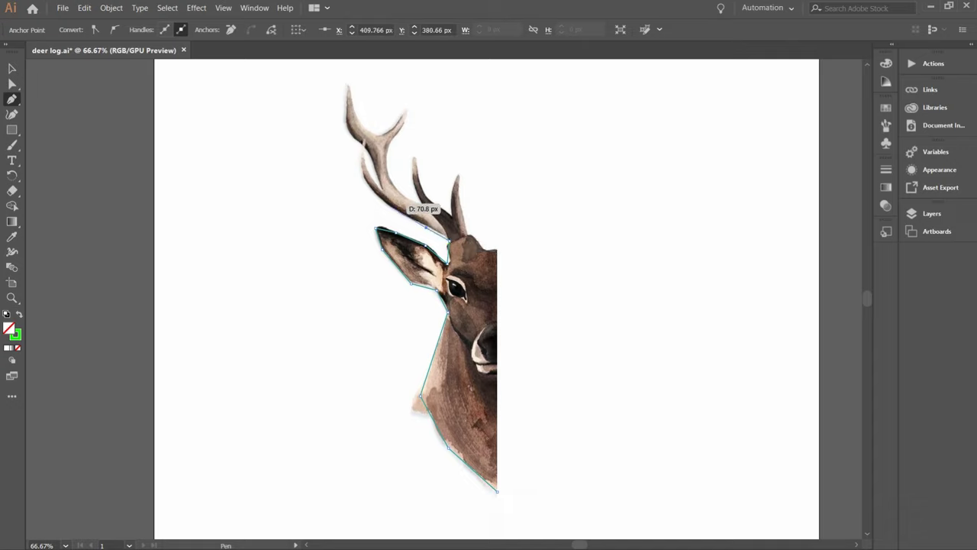
left_click(387, 203)
left_click(364, 179)
left_click(359, 155)
left_click(365, 137)
left_click(364, 156)
left_click(369, 176)
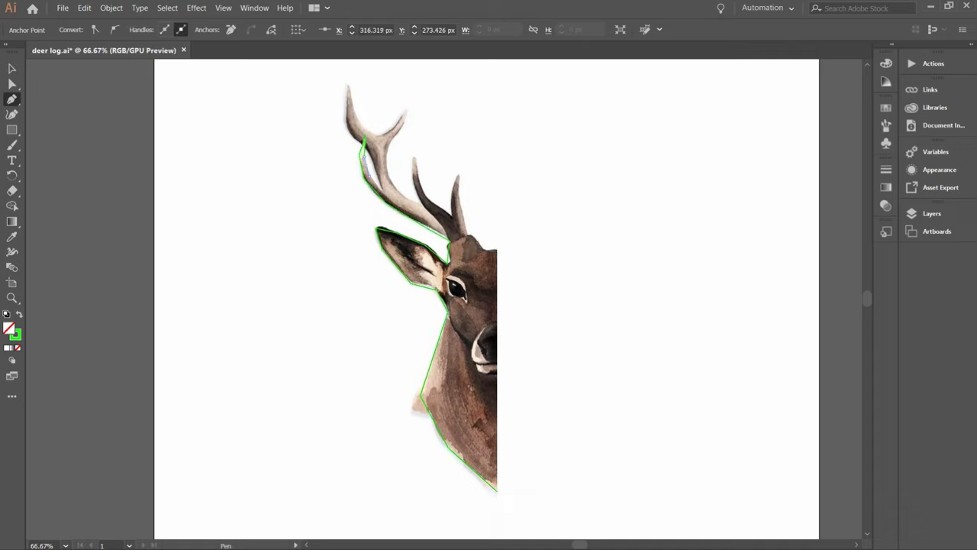
left_click(382, 190)
left_click(370, 155)
Trace the antler's forked upper end around both of its tips
left_click(347, 129)
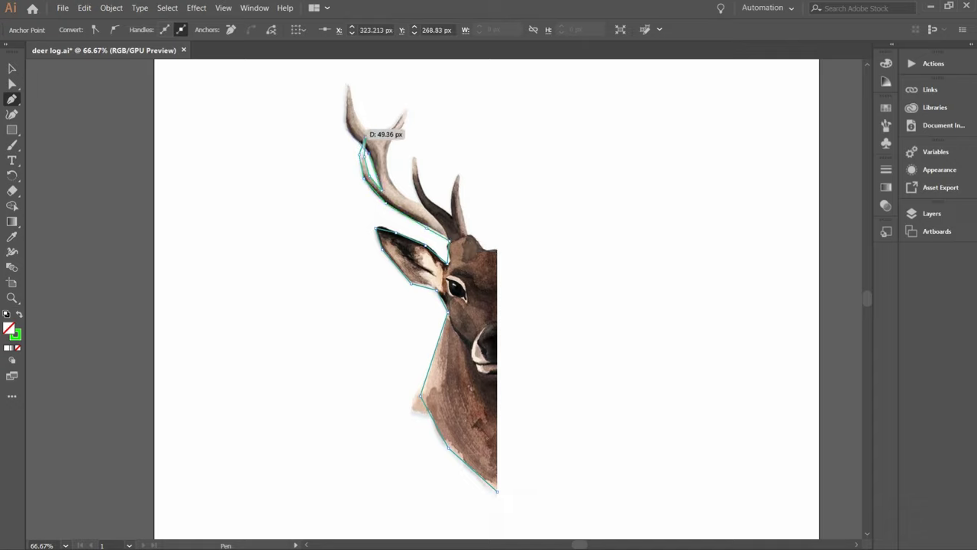
left_click(347, 85)
left_click(357, 123)
left_click(376, 136)
left_click(391, 130)
left_click(407, 111)
left_click(395, 135)
left_click(386, 151)
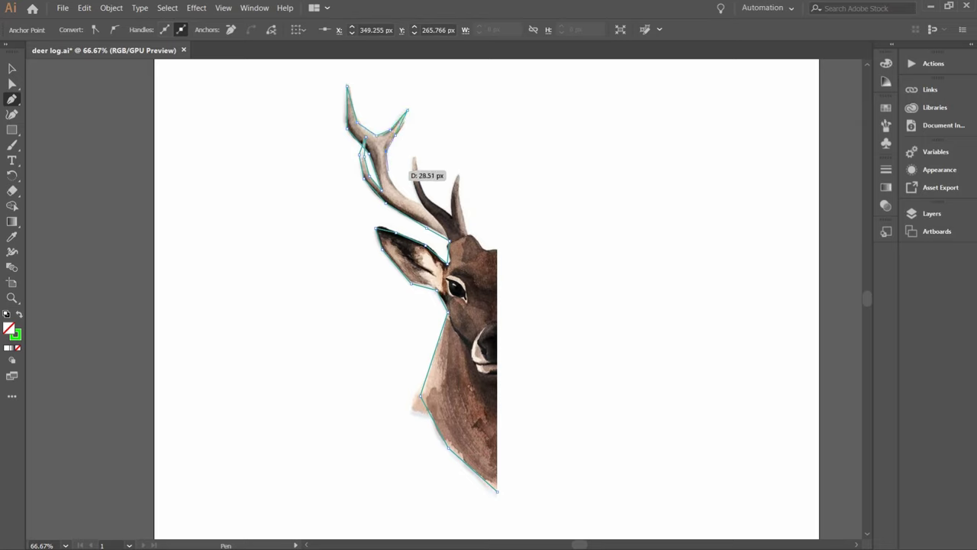
Trace the inner edge of the main antler beam and the two inner tines down to the head
left_click(389, 169)
left_click(395, 188)
mouse_move(428, 197)
left_mouse_down()
mouse_move(425, 149)
mouse_move(426, 200)
left_mouse_up()
left_click(426, 200, "ctrl")
left_click(452, 218)
left_click(451, 195)
left_click(459, 175)
left_click(458, 196)
left_click(466, 234)
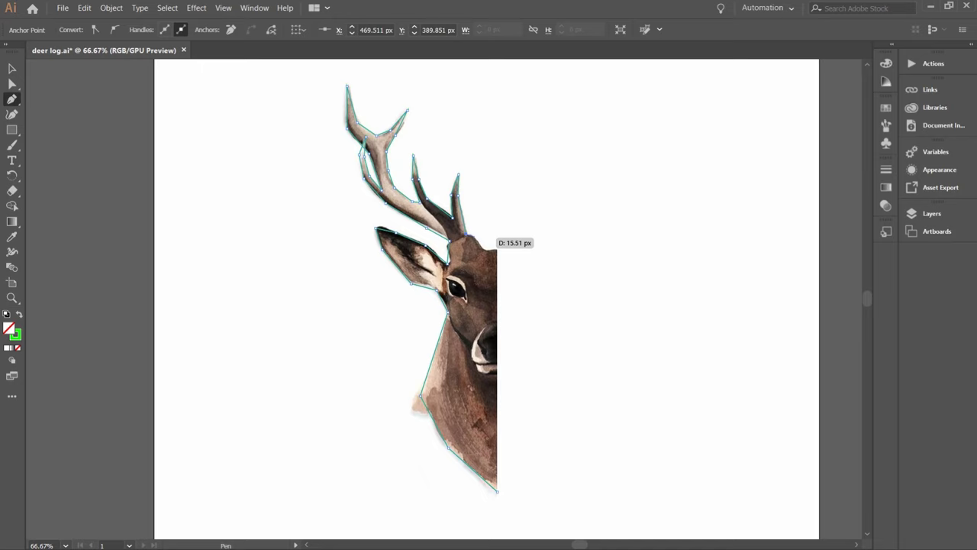
Trace the crown of the head to the centerline, close the path at the chest's starting point and deselect it
left_click(477, 239)
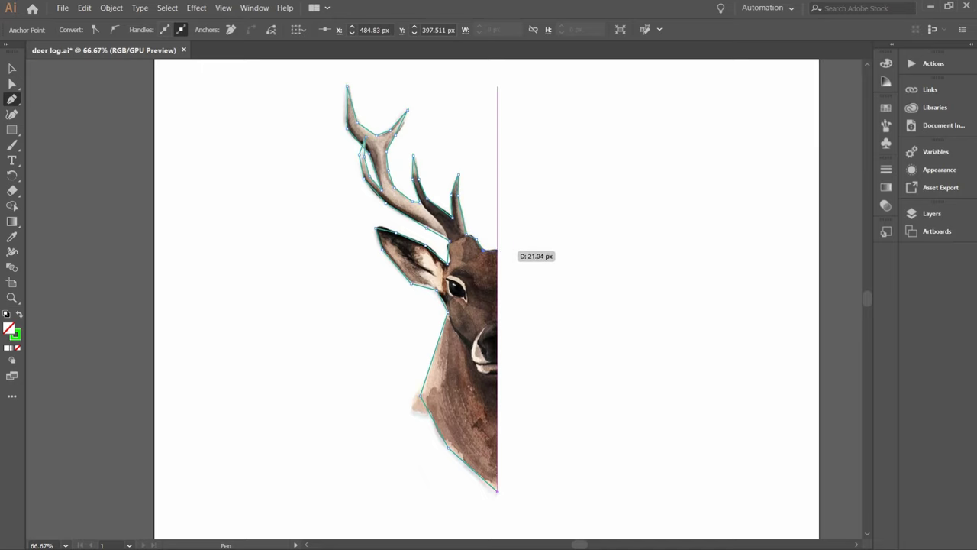
left_click(484, 251)
left_click(497, 249)
left_click(497, 491)
key("v")
left_click(565, 459)
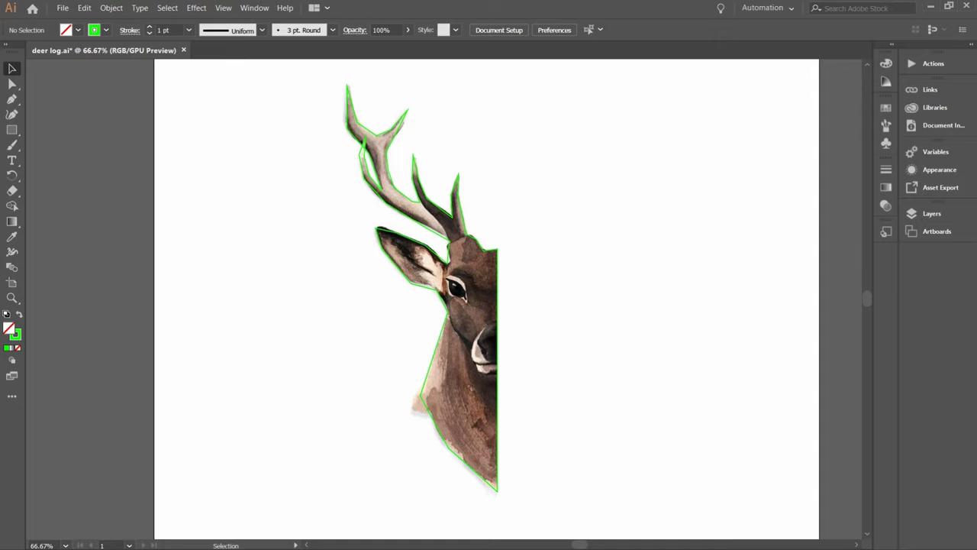
scroll(489, 298, "left", 1)
scroll(489, 298, "right", 2)
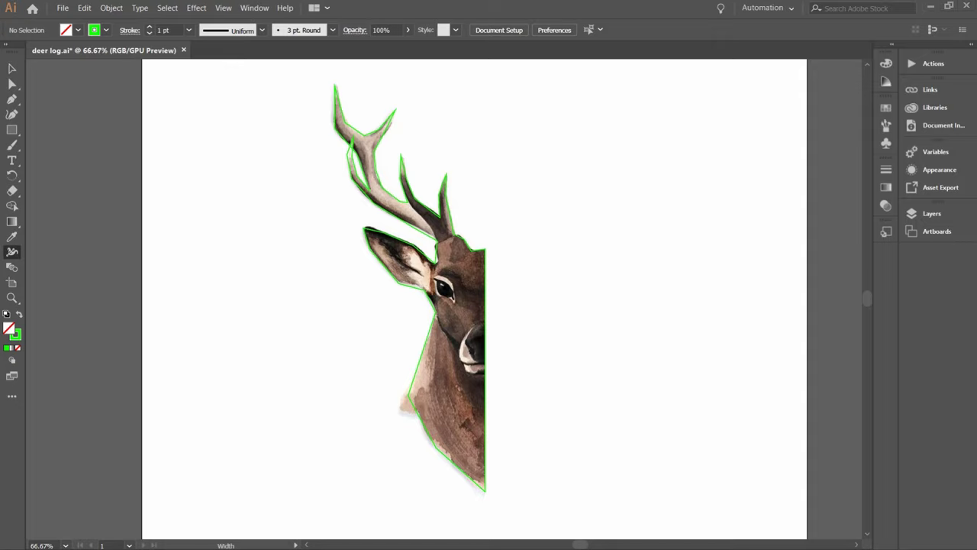
key("ctrl+plus")
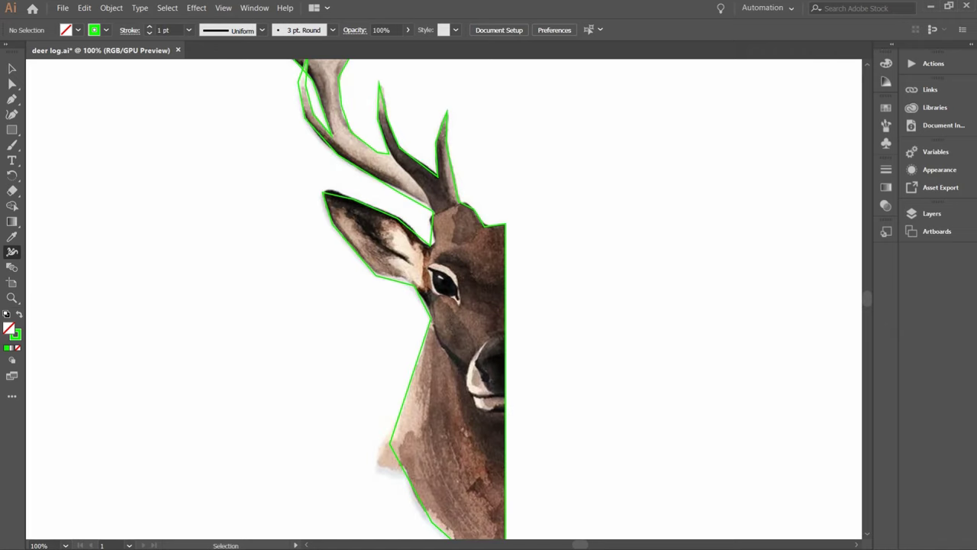
scroll(532, 259, "up", 1)
scroll(532, 259, "down", 2)
key("p")
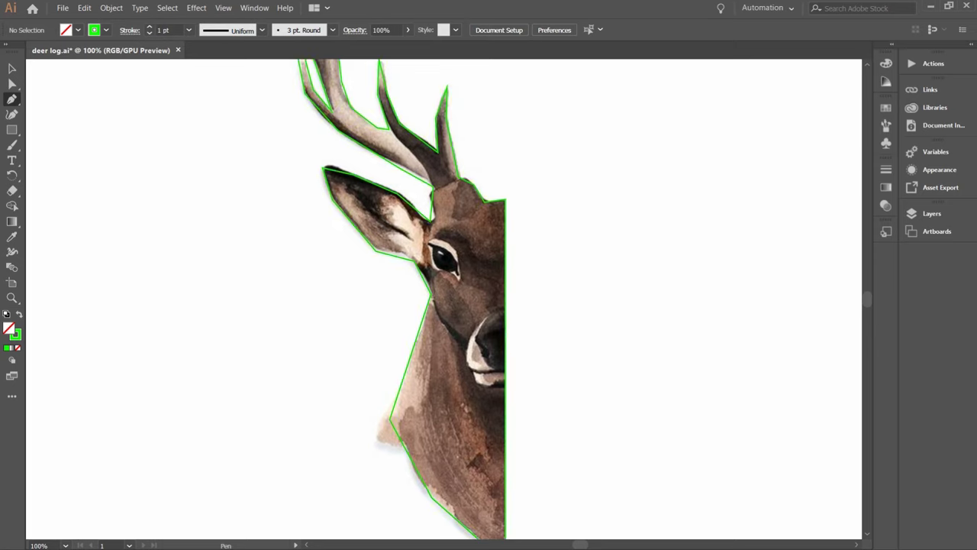
left_click_drag(450, 256, 459, 276)
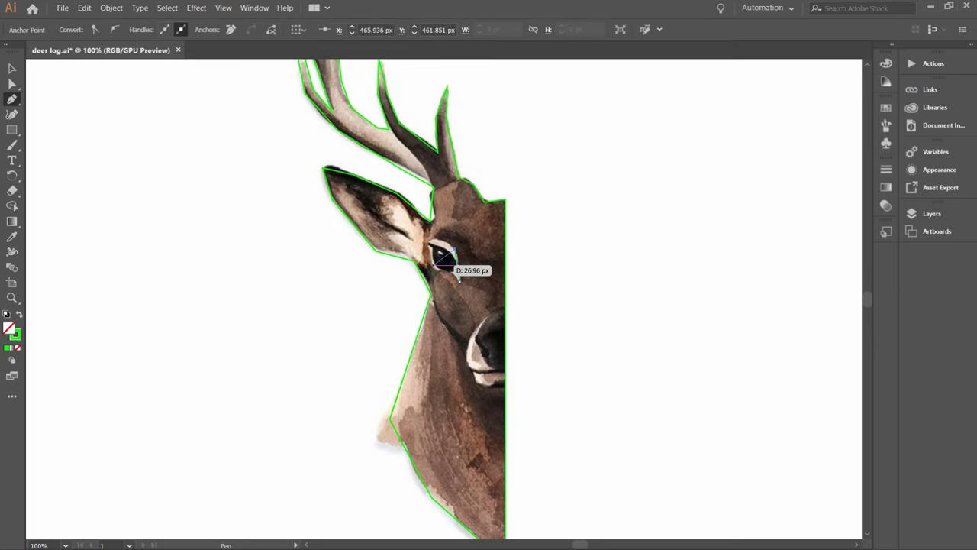
left_click(433, 266)
left_click(460, 280)
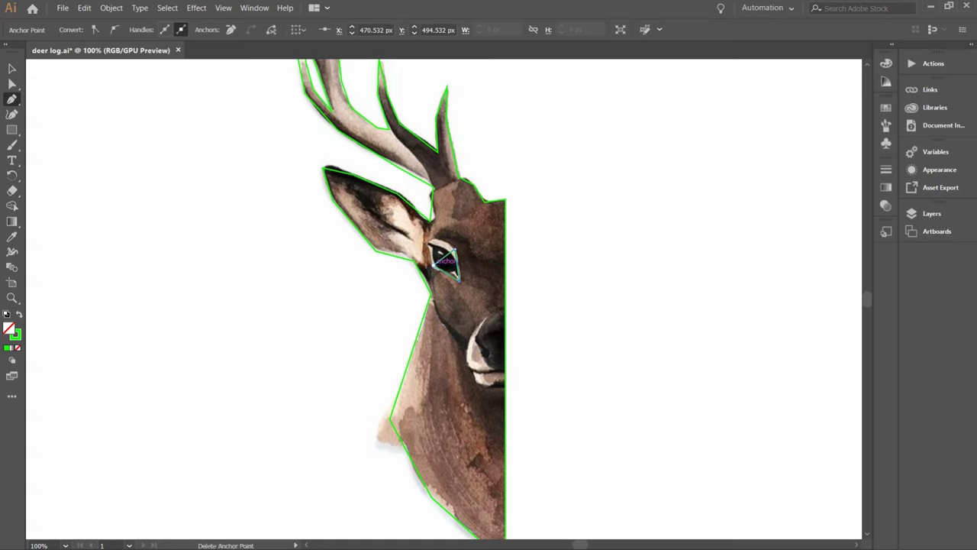
left_click_drag(433, 264, 452, 246)
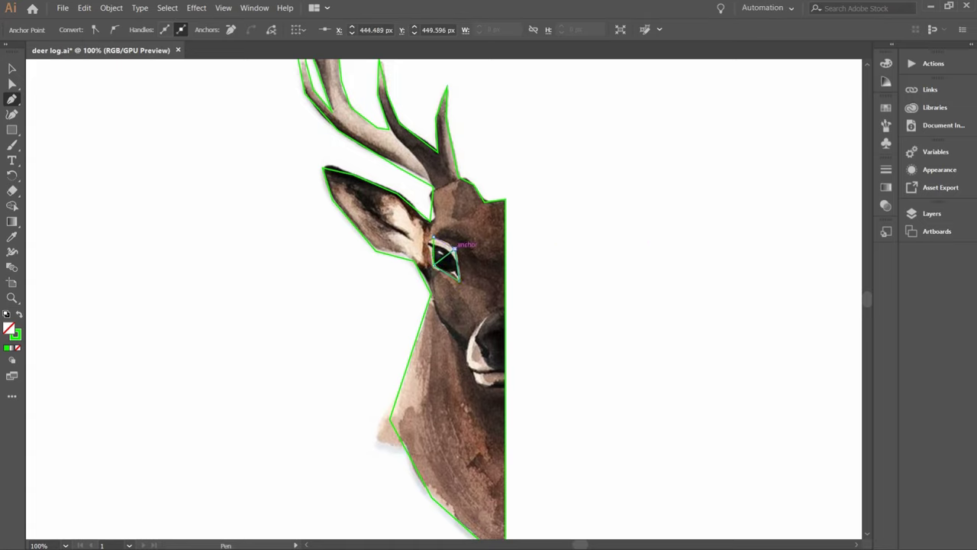
key("ctrl+z")
key("ctrl+z")
key("ctrl+z")
key("ctrl+z")
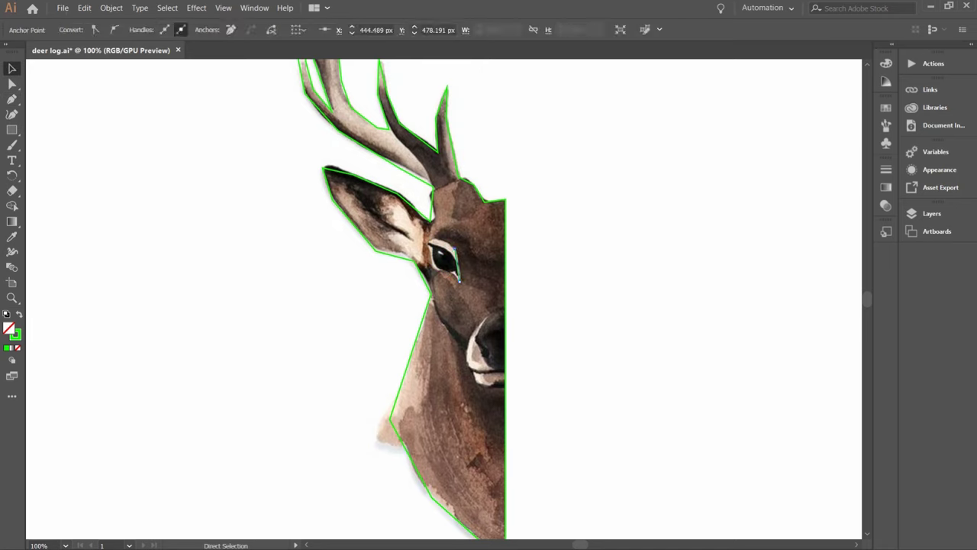
Draw two Pen-tool triangles over the eye that share a diagonal between its upper inner and lower outer corners
mouse_move(459, 281)
left_mouse_down()
mouse_move(449, 287)
mouse_move(452, 249)
mouse_move(458, 278)
left_mouse_up()
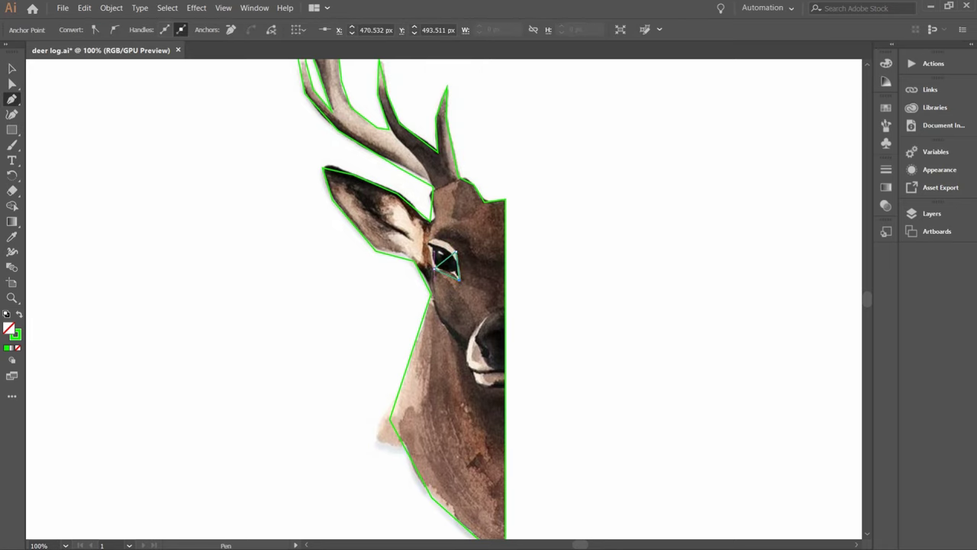
left_click(436, 268)
left_click(456, 253)
left_click(428, 243)
left_click(435, 268)
left_click(456, 253)
Draw one triangle from the eye's inner side toward the nose bridge and another beneath the eye reaching the jaw corner
left_click(456, 253)
left_click(489, 272)
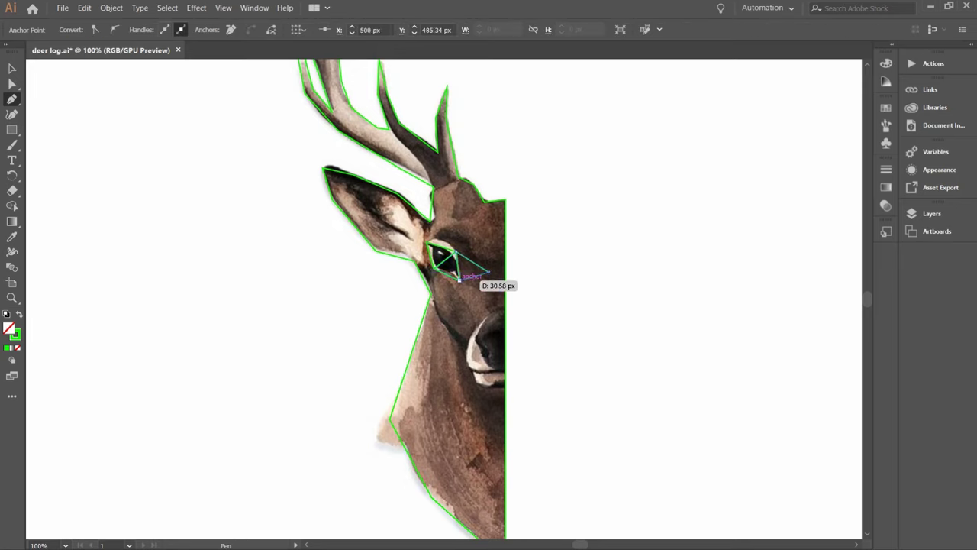
left_click_drag(481, 276, 489, 272)
left_click(459, 280)
left_click(435, 268)
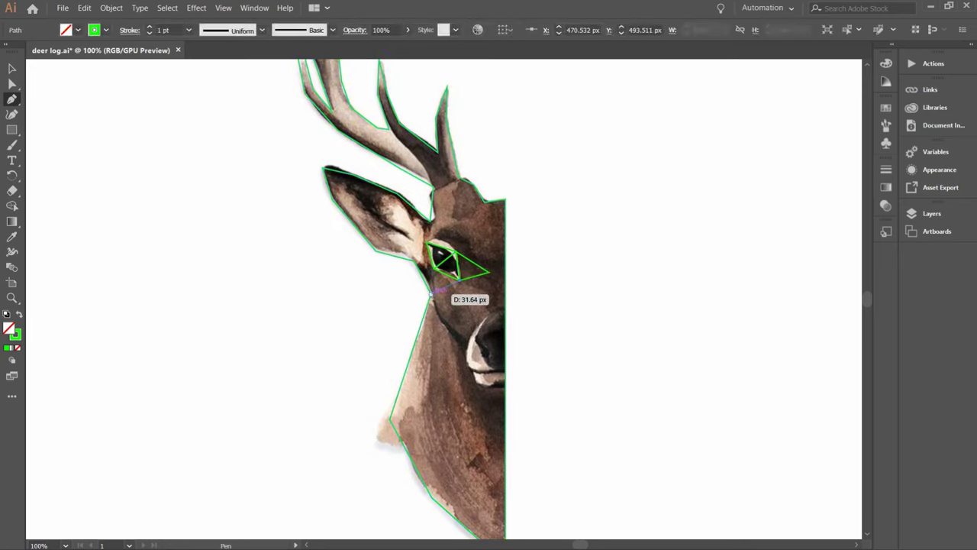
left_click(432, 294)
left_click(460, 281)
Draw adjoining triangles linking the eye's outer side with the jaw corner and the base of the ear
left_click(435, 268)
left_click(414, 261)
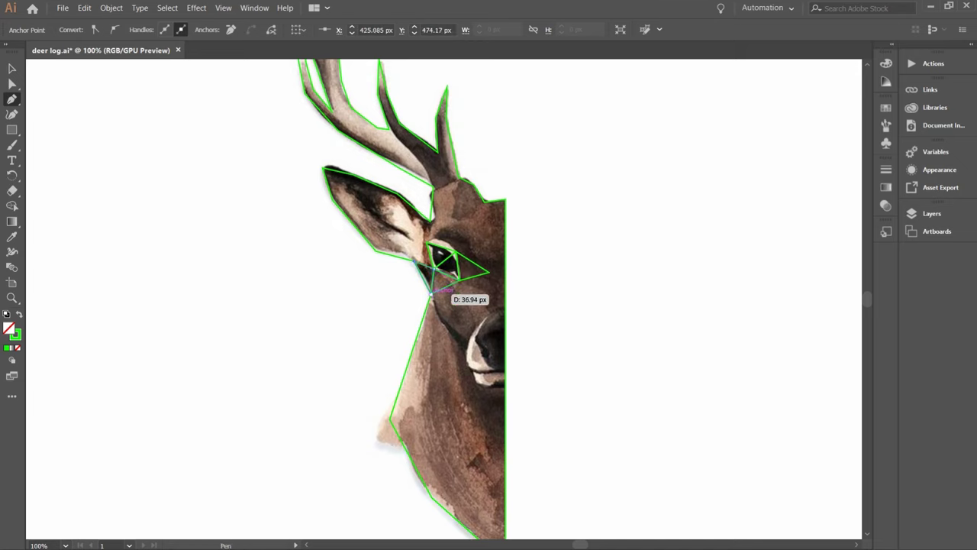
left_click(431, 294)
left_click(435, 268)
left_click(415, 260)
left_click(426, 243)
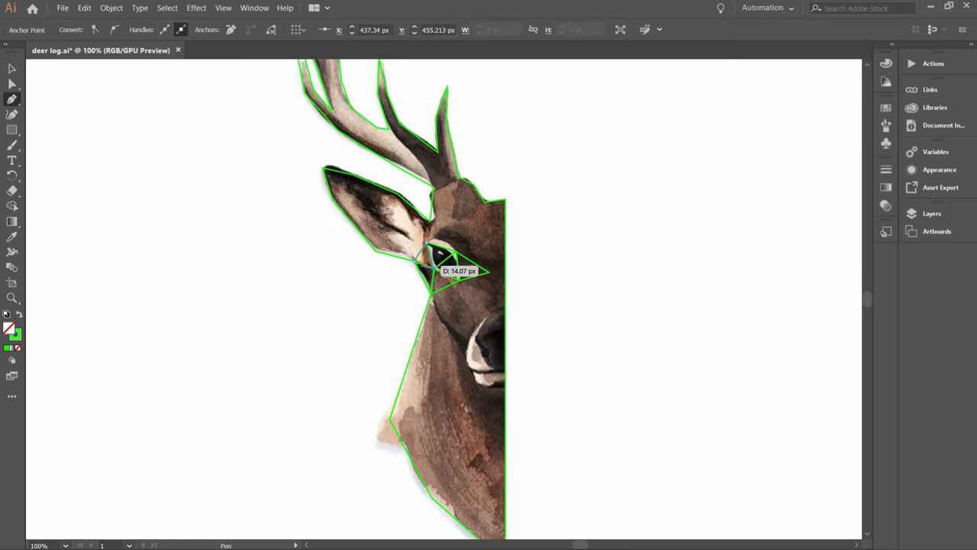
left_click(426, 243)
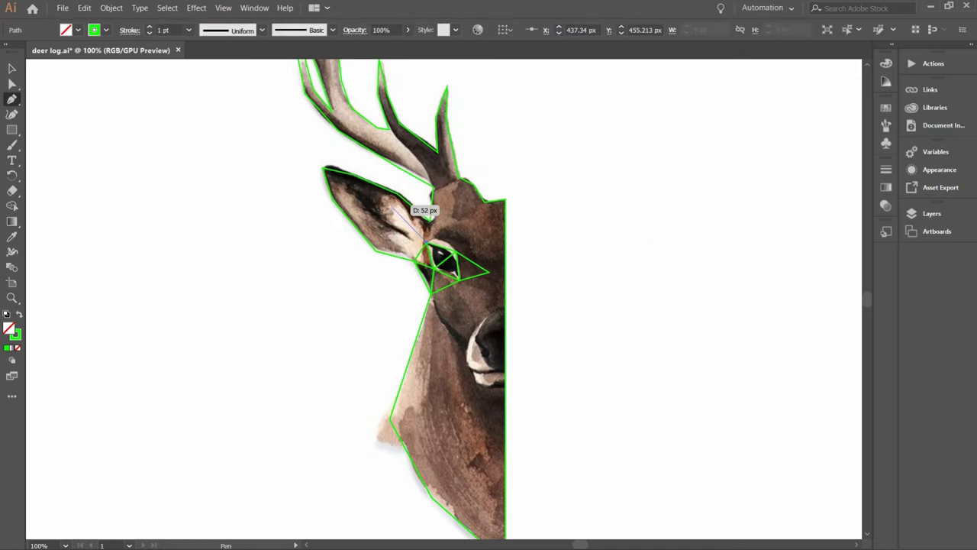
Draw a triangle across the base of the ear and another over the brow above the eye
left_click(399, 194)
left_click(414, 261)
left_click(426, 243)
left_click(456, 251)
left_click(431, 221)
left_click(426, 243)
Divide the forehead between the brow, antler base and crown into triangles meeting at a shared point above the eye
left_click(431, 221)
left_click(457, 210)
left_click(433, 187)
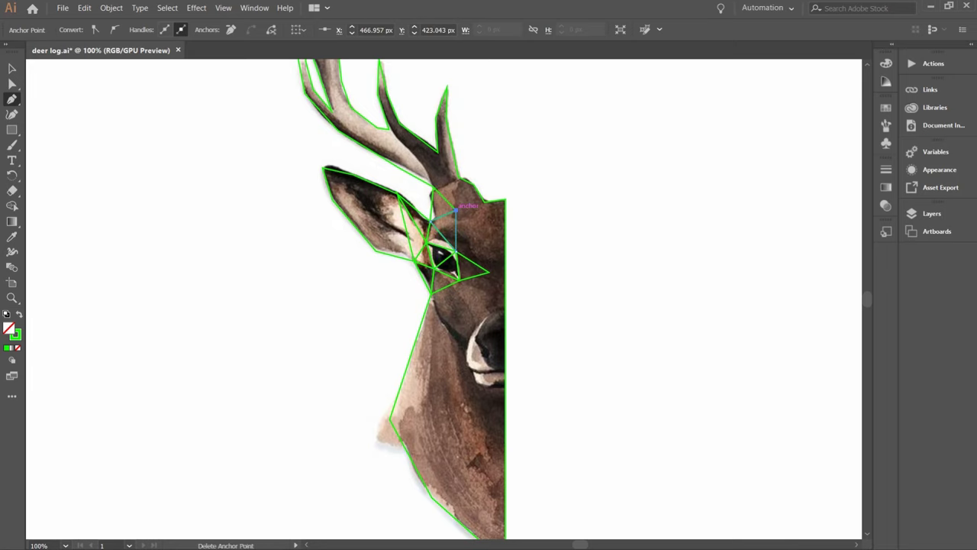
left_click(460, 178)
left_click(484, 203)
left_click(490, 272)
left_click(457, 210)
Divide the forehead along the centerline, the nose bridge and the cheek down to the muzzle into triangular facets
left_click(505, 200)
left_click(484, 202)
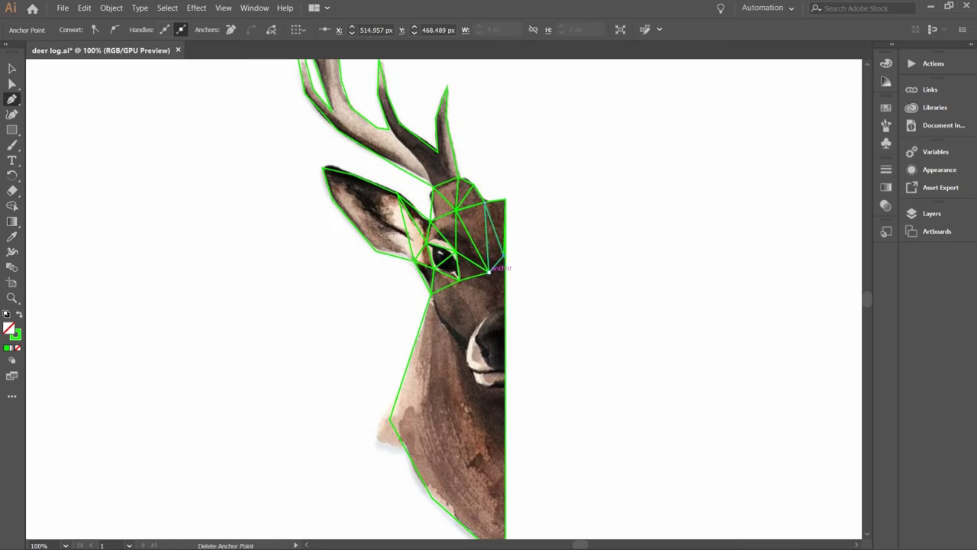
left_click(505, 310)
left_click(474, 325)
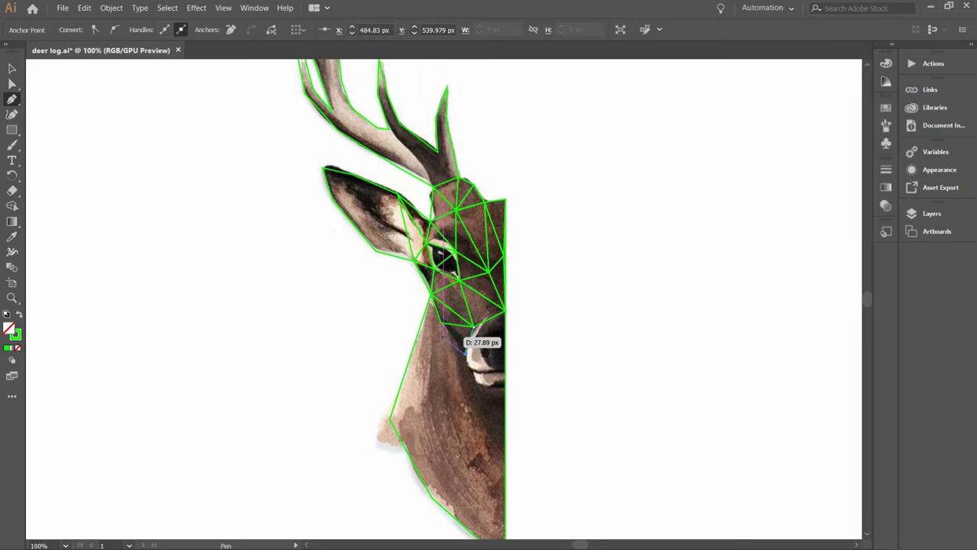
Draw the triangular facets of the nose and muzzle from the nose bridge down to the mouth line
left_click(494, 370)
left_click(505, 310)
left_click(505, 370)
left_click(494, 369)
left_click(465, 355)
left_click(465, 370)
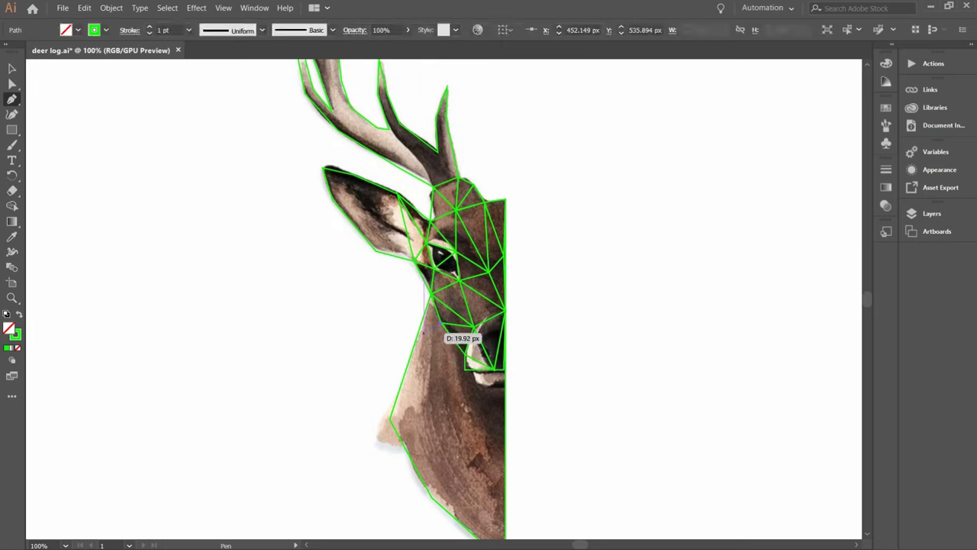
Draw the triangular facets of the chin and the throat, converging at a point on the chest's centerline
left_click(489, 387)
left_click(505, 370)
left_click(465, 371)
left_click(489, 387)
left_click(465, 371)
left_click(489, 387)
left_click(505, 462)
left_click(504, 387)
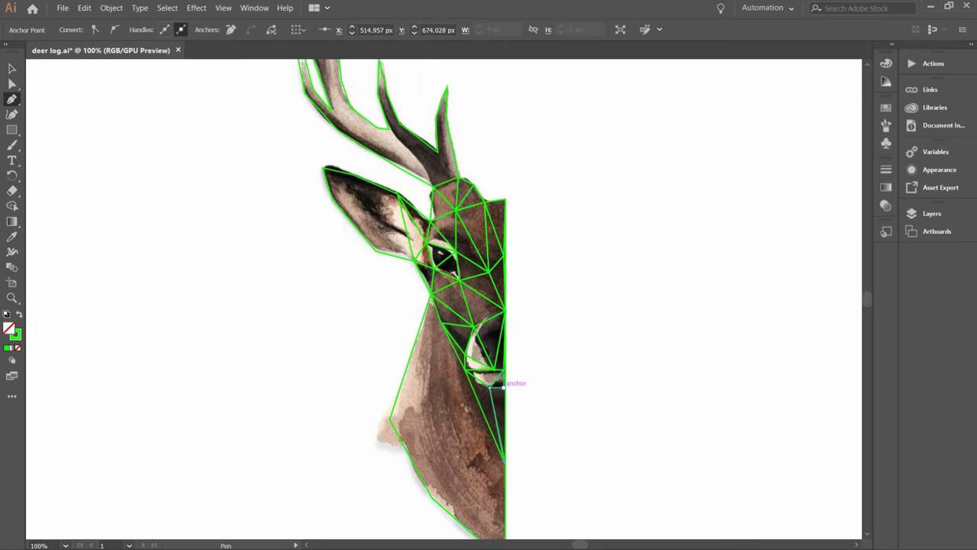
left_click(505, 462)
Divide the neck and chest into triangles between the outer outline, the jaw and the throat's centerline point
left_click(19, 314)
left_click(19, 314)
key("p")
left_click(390, 419)
left_click(430, 295)
left_click(433, 397)
left_click(390, 419)
left_click(465, 370)
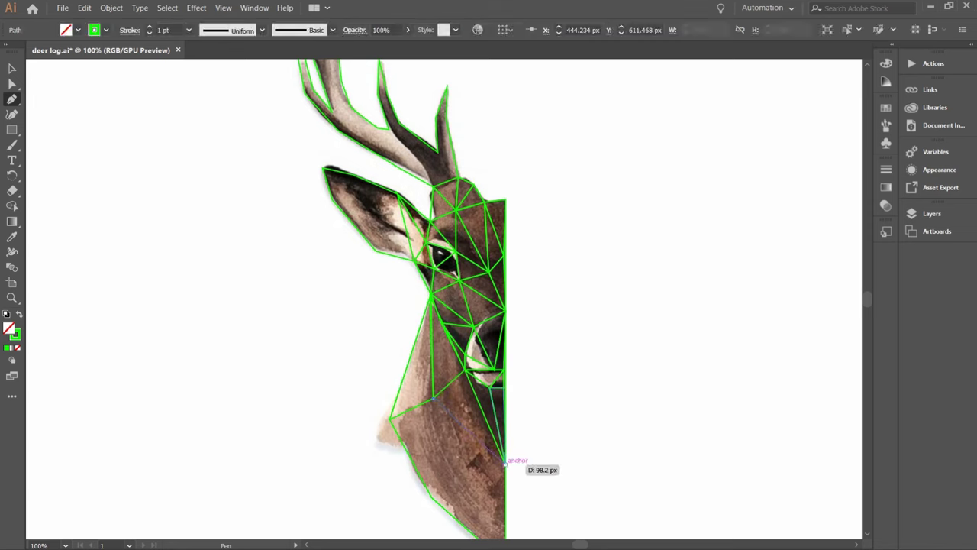
left_click(505, 464)
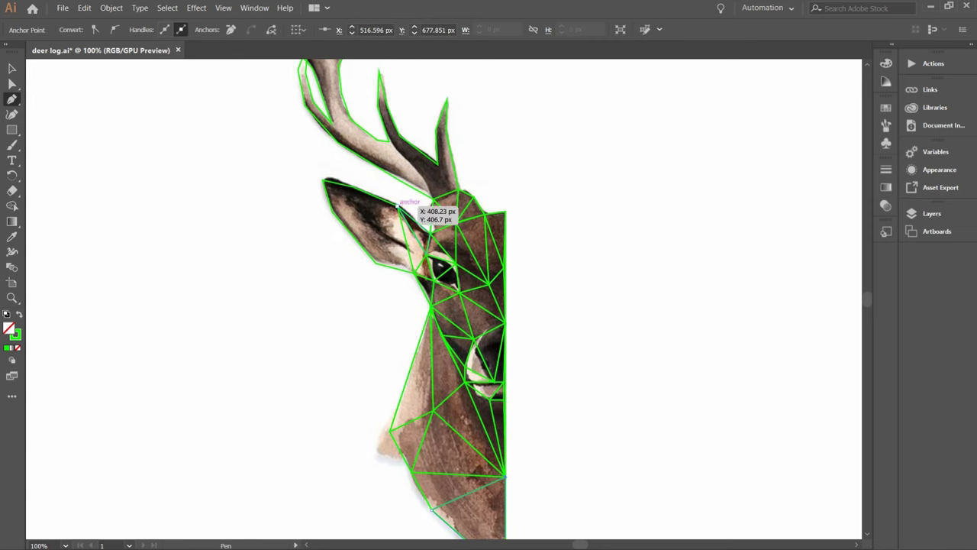
Divide the ear, the antler base and the innermost antler tine into triangular facets
left_click(434, 236)
left_click(438, 200)
left_click(459, 226)
left_click(447, 167)
left_click(437, 167)
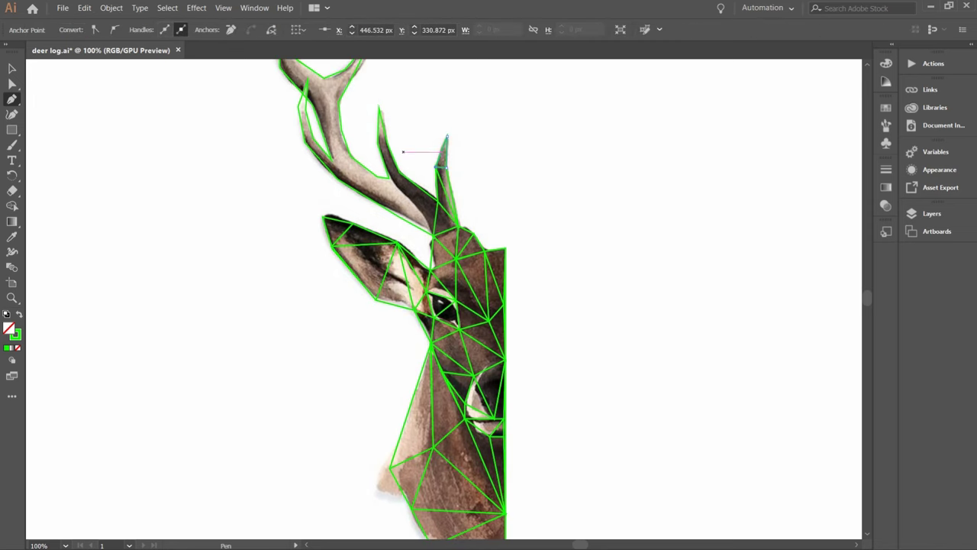
left_click(458, 226)
Divide the second inner tine, the main antler beam and the forked upper end into triangular facets
left_click(401, 172)
left_click(389, 178)
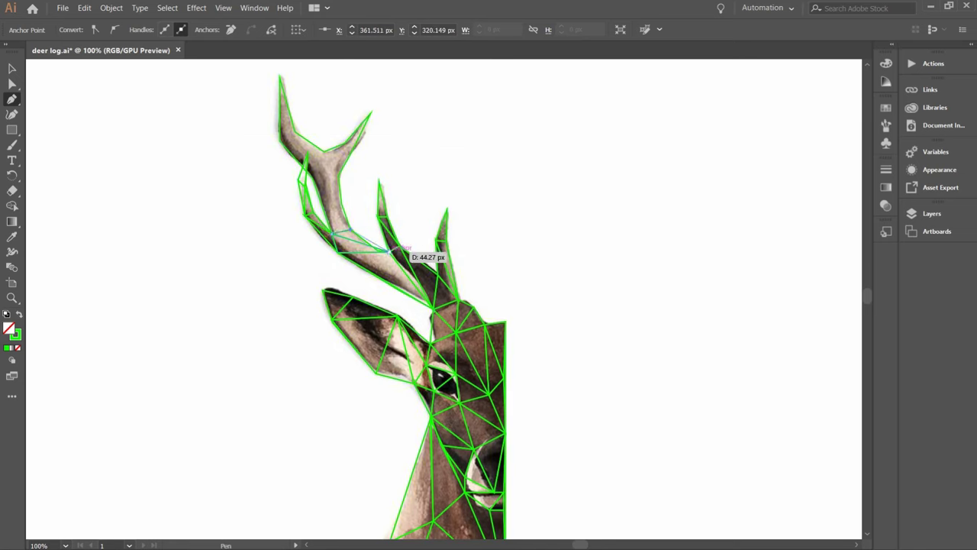
left_click(341, 178)
left_click(370, 113)
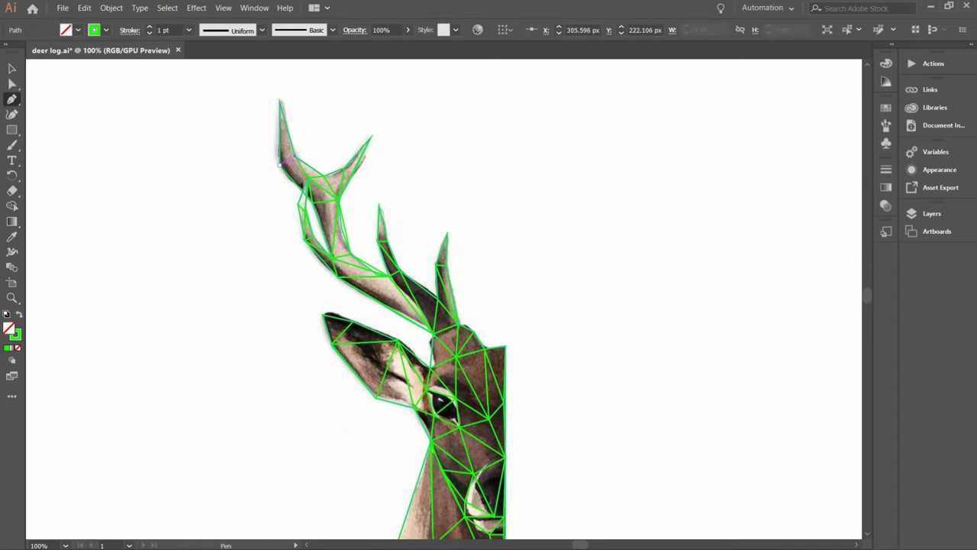
Unlock all locked objects and deselect everything
key("ctrl+minus")
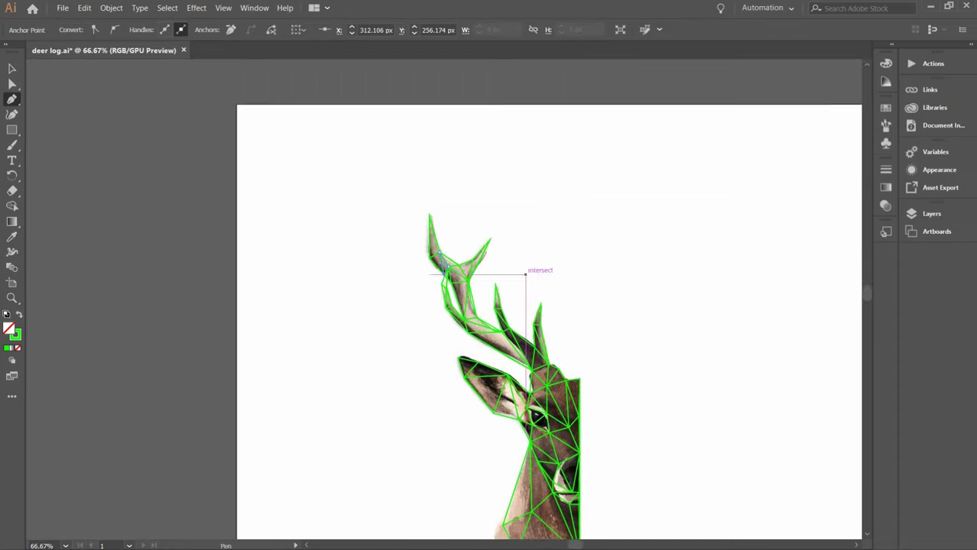
scroll(526, 274, "down", 5)
scroll(527, 274, "left", 1)
scroll(526, 274, "right", 3)
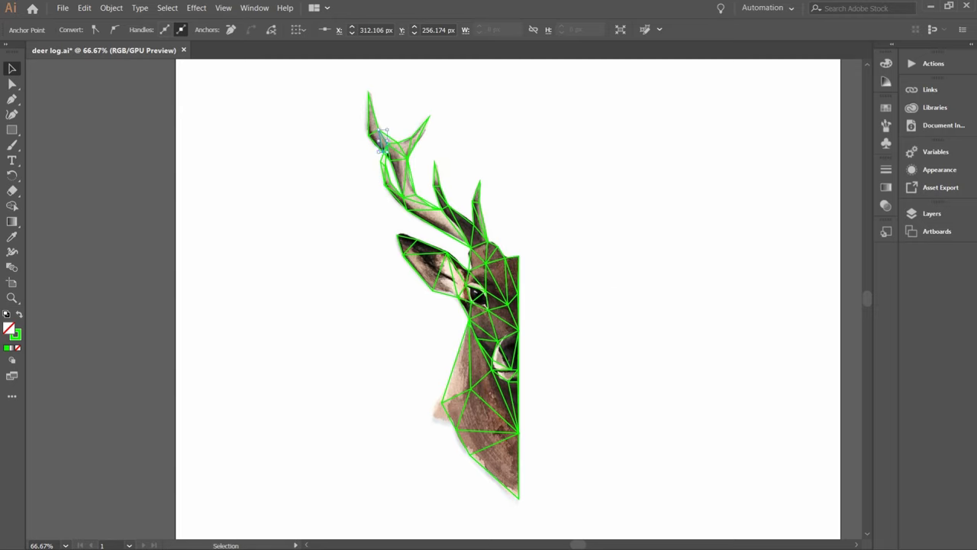
right_click(507, 291)
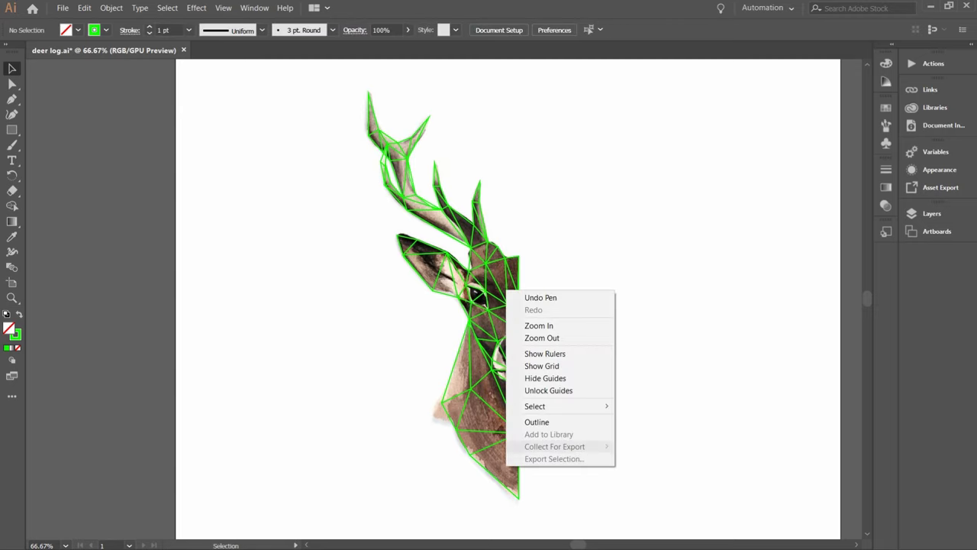
left_click(646, 422)
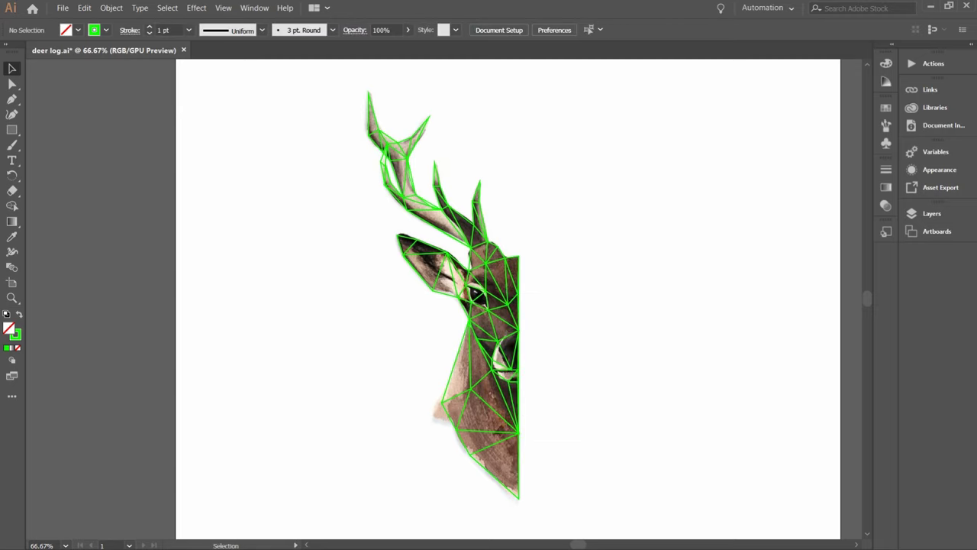
left_click(110, 7)
left_click(129, 86)
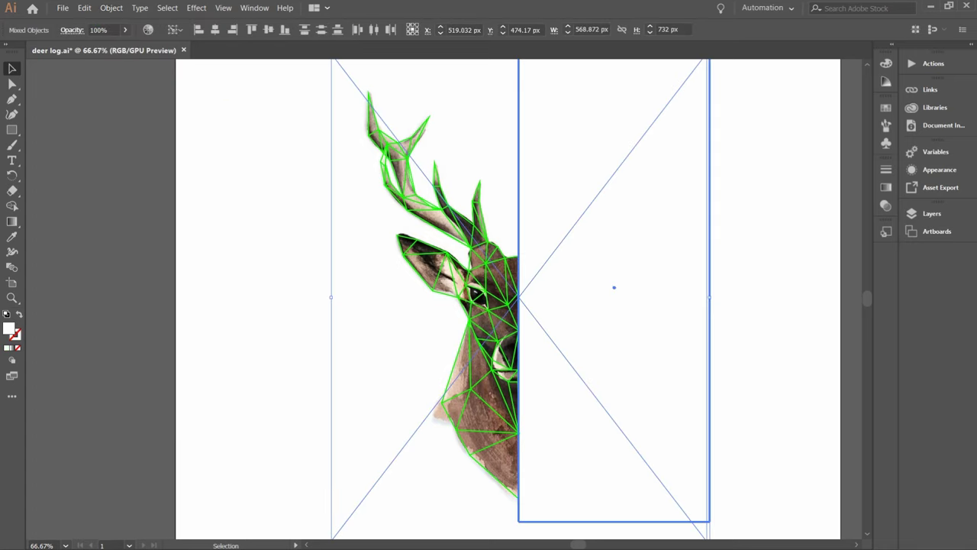
key("ctrl+shift+a")
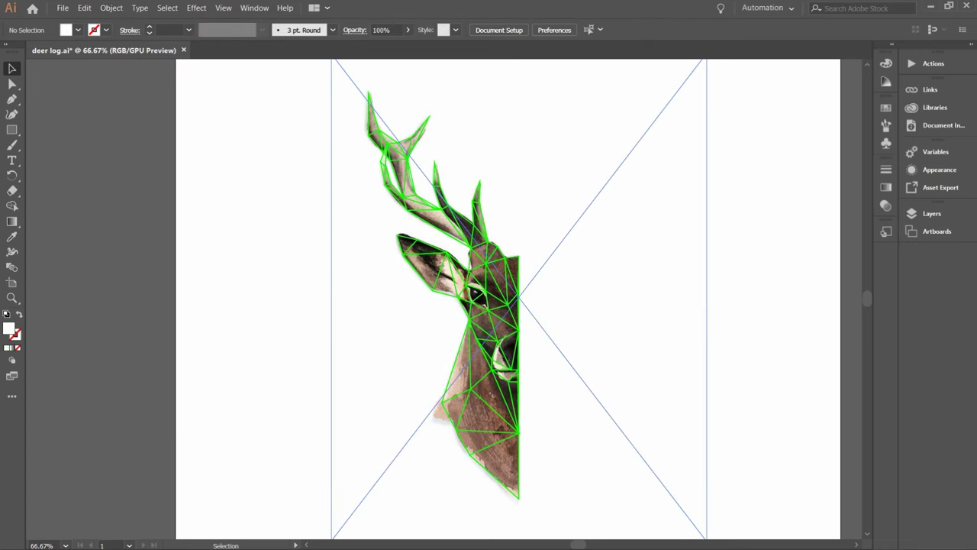
Set the deer image's opacity to 0% to inspect the bare line work, and restore it to 100%
left_click(447, 374)
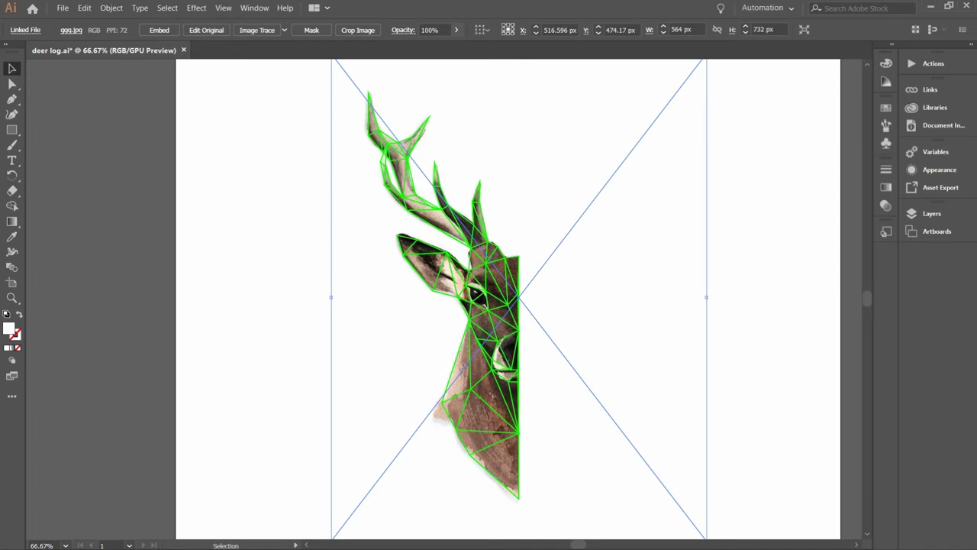
left_click(456, 29)
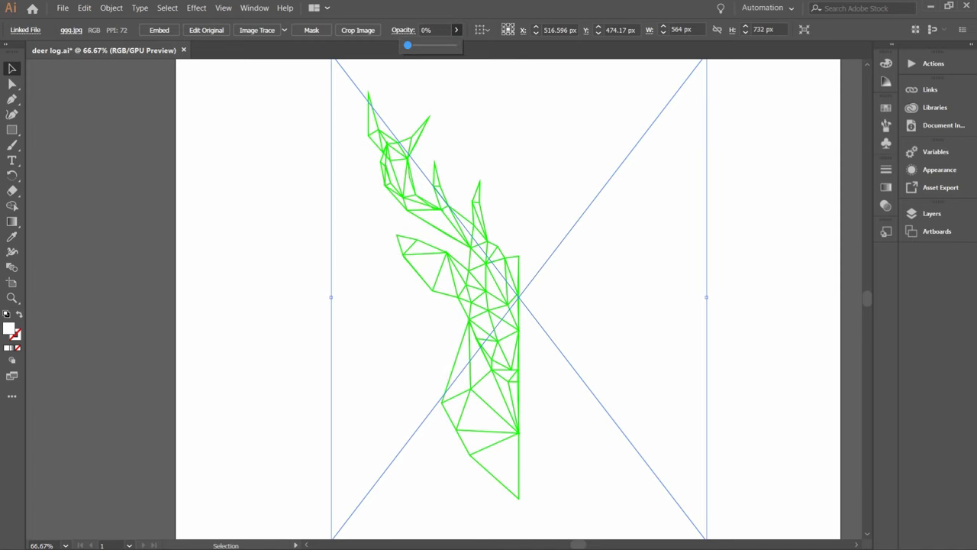
left_click(269, 221)
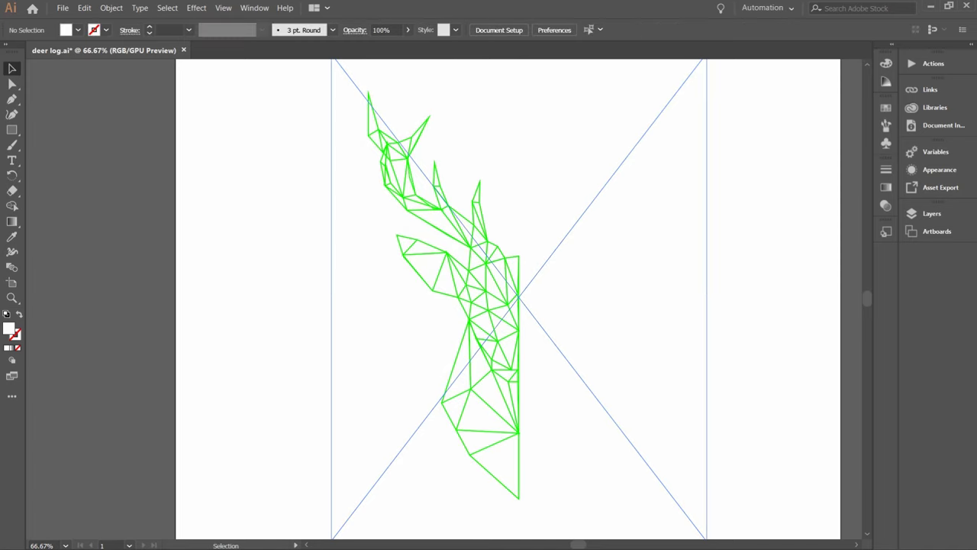
left_click(580, 198)
left_click(456, 29)
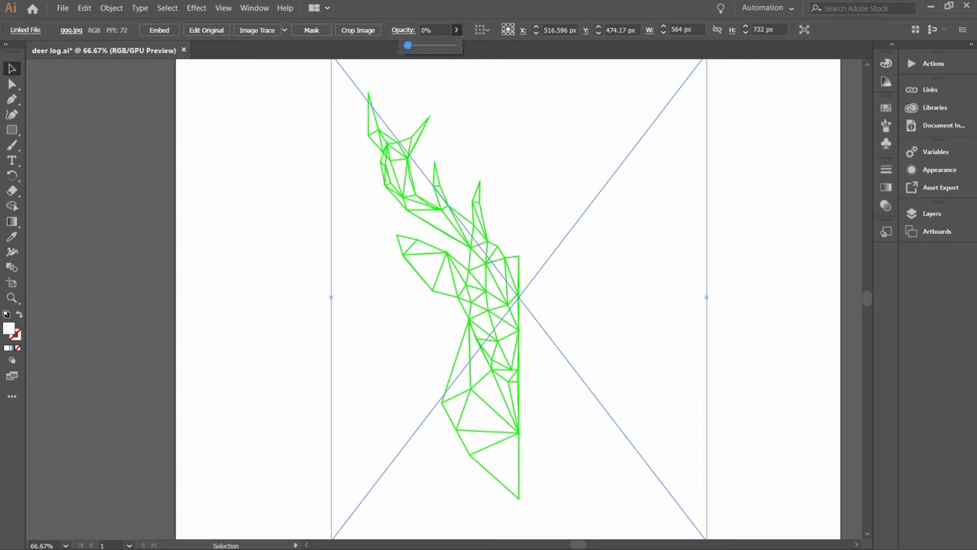
key("ctrl+shift+a")
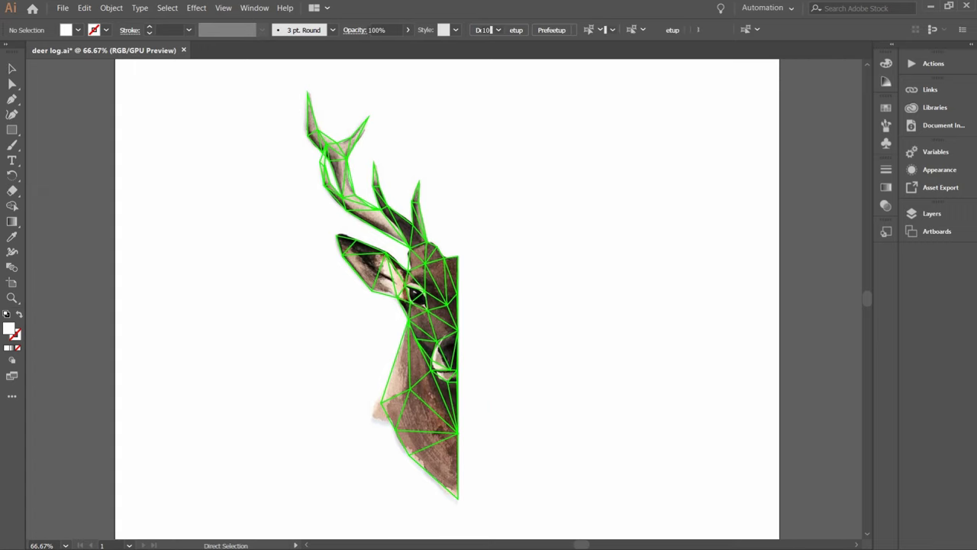
Paste the brown color palette image and place it in the artboard's upper right area beside the antlers
key("ctrl+v")
left_click_drag(466, 284, 601, 114)
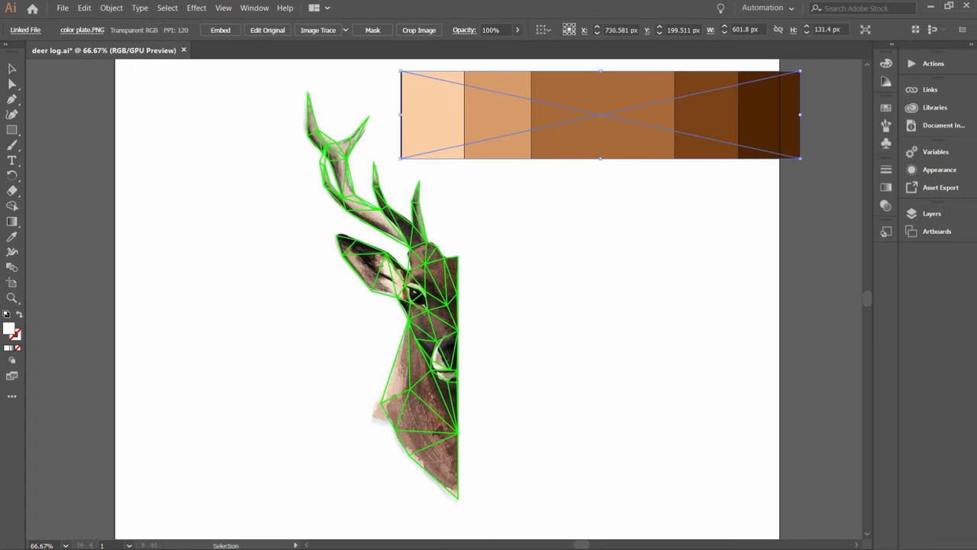
Scale the color palette image down, place it in the artboard's upper right corner, and deselect it
left_click_drag(400, 158, 549, 125)
left_click_drag(704, 97, 651, 94)
key("ctrl+shift+a")
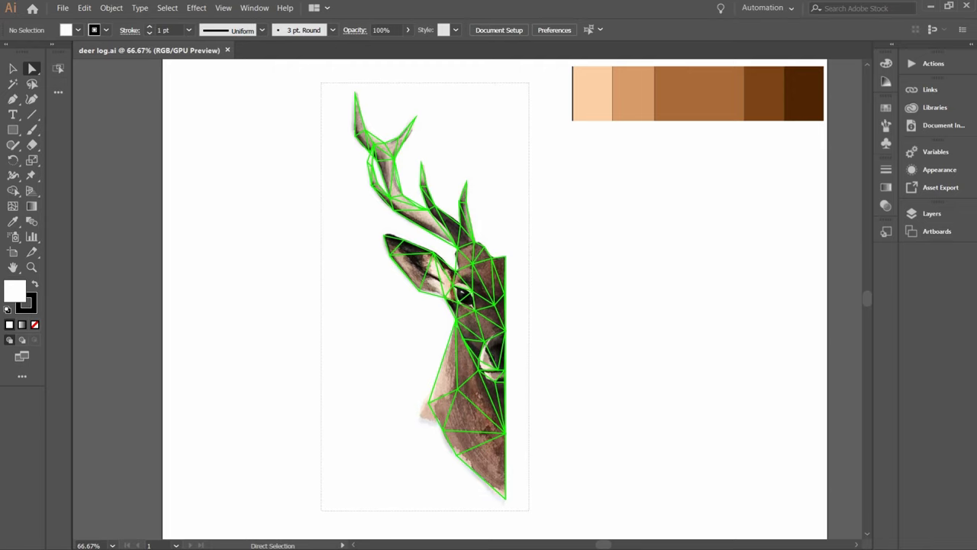
Select the deer's triangular line work and make it a Live Paint group
left_click(506, 467)
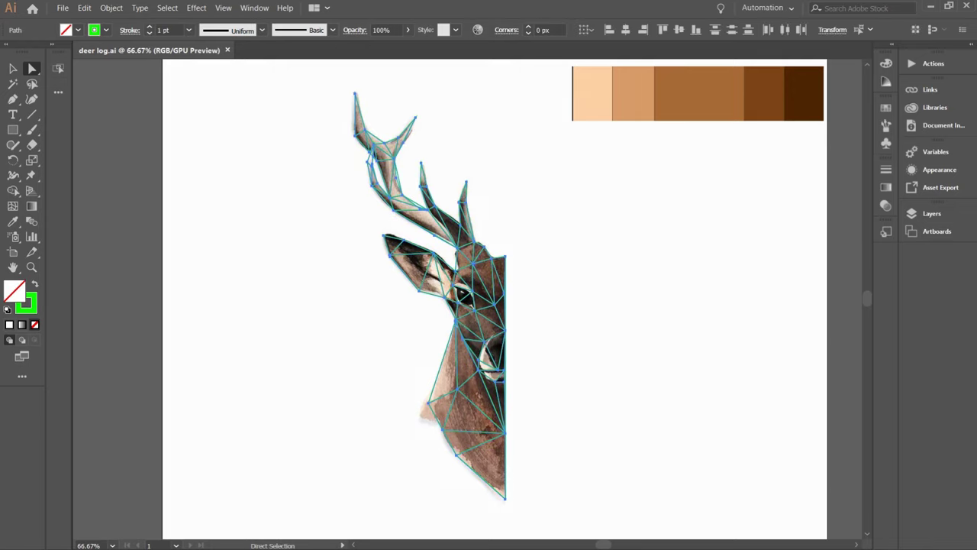
left_click(111, 8)
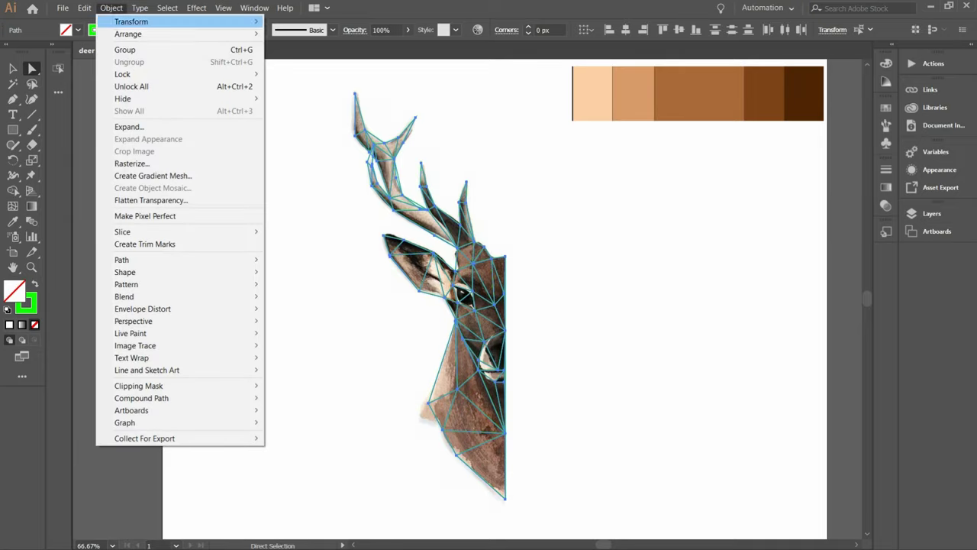
mouse_move(130, 333)
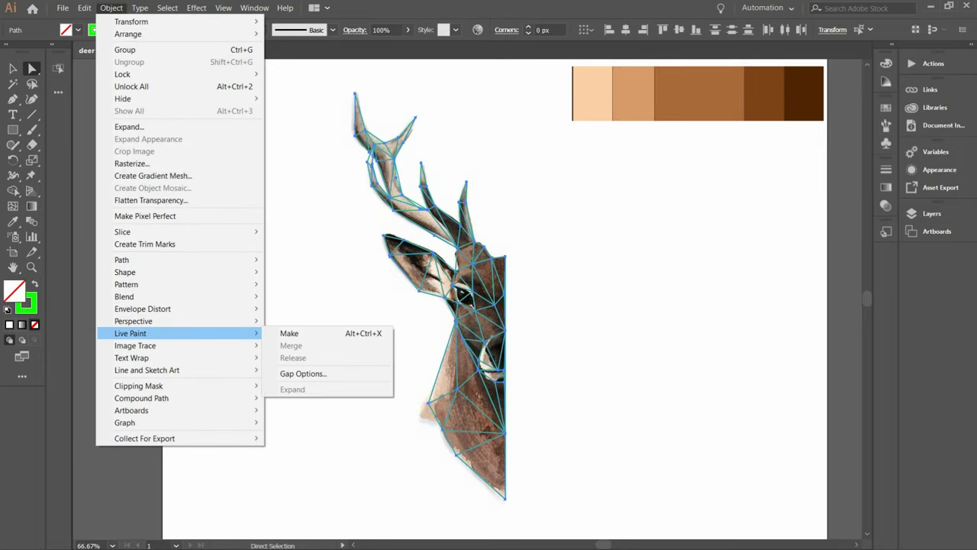
left_click(290, 333)
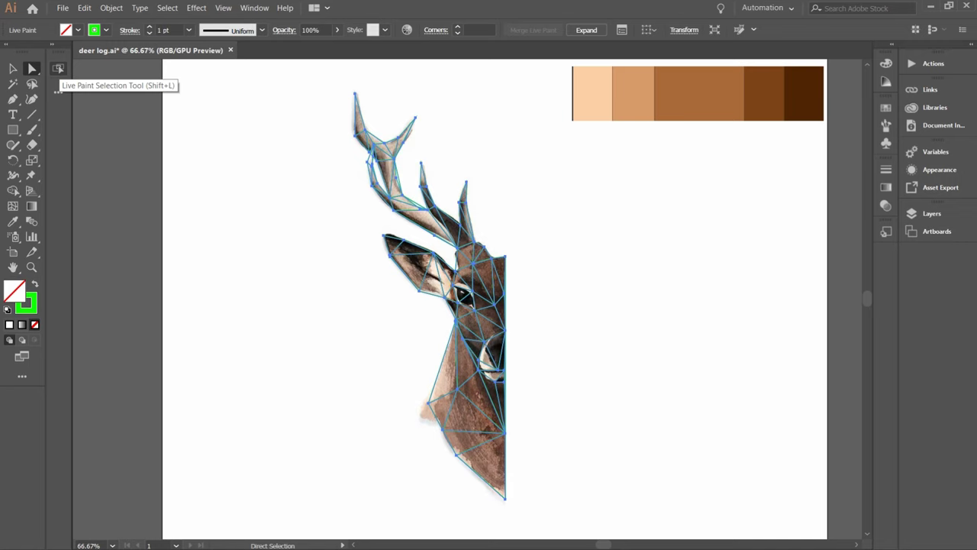
Fill the outer neck triangle with the palette's lightest peach and the small facet below it with light tan
left_click(58, 69)
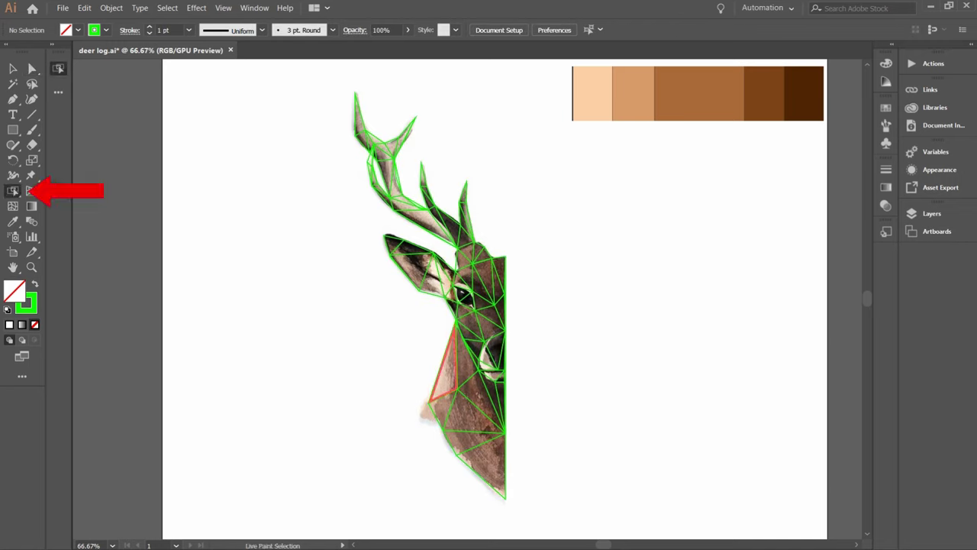
left_click(445, 367)
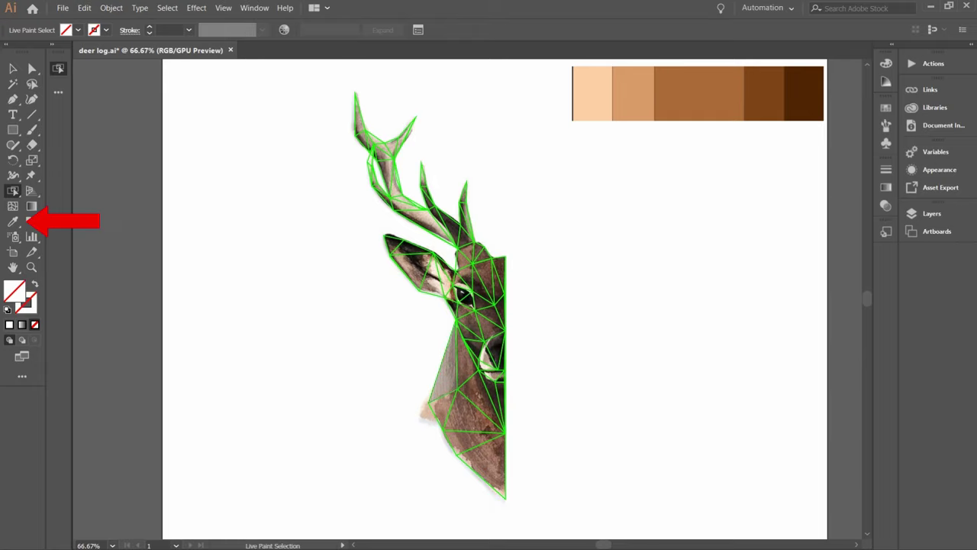
key("i")
left_click(599, 97)
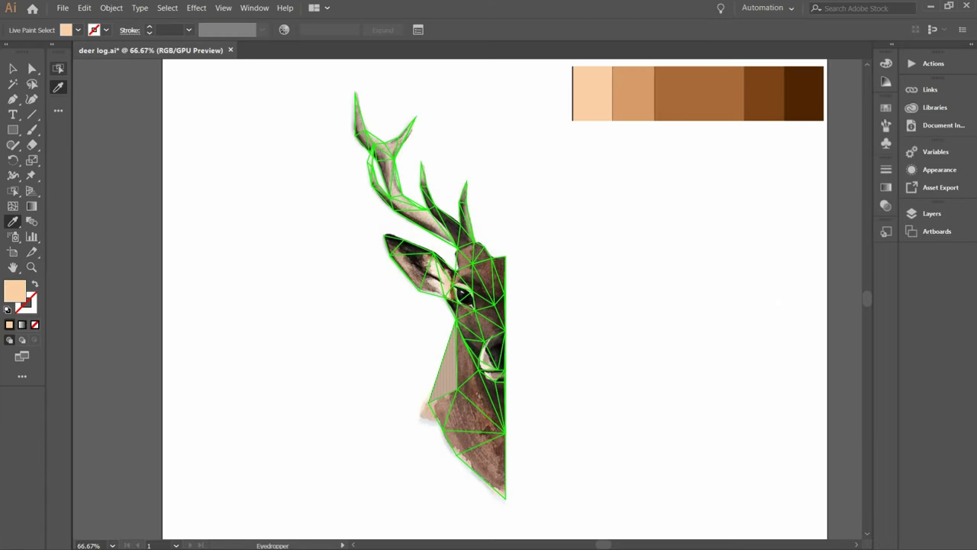
key("shift+l")
left_click(444, 410)
key("i")
left_click(634, 94)
Fill the upper inner neck facet with the palette's medium brown and the broad central neck facet with dark brown
key("shift+l")
left_click(465, 369)
key("i")
left_click(687, 93)
key("shift+l")
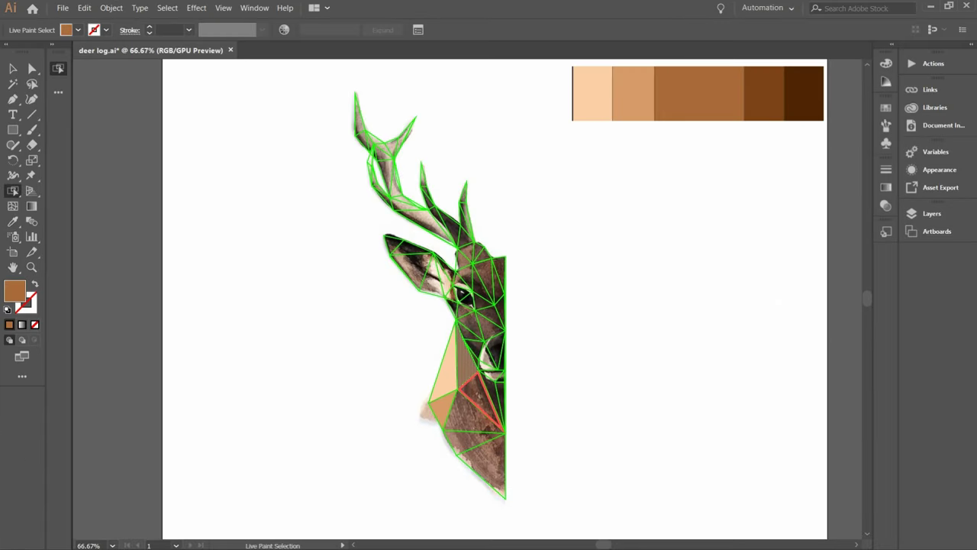
left_click(479, 396)
key("i")
left_click(763, 94)
Fill the narrow neck facets along the center line with the darkest brown and the lowest chest facets with medium brown
key("shift+l")
left_click(493, 395)
key("i")
left_click(803, 93)
left_click(474, 443)
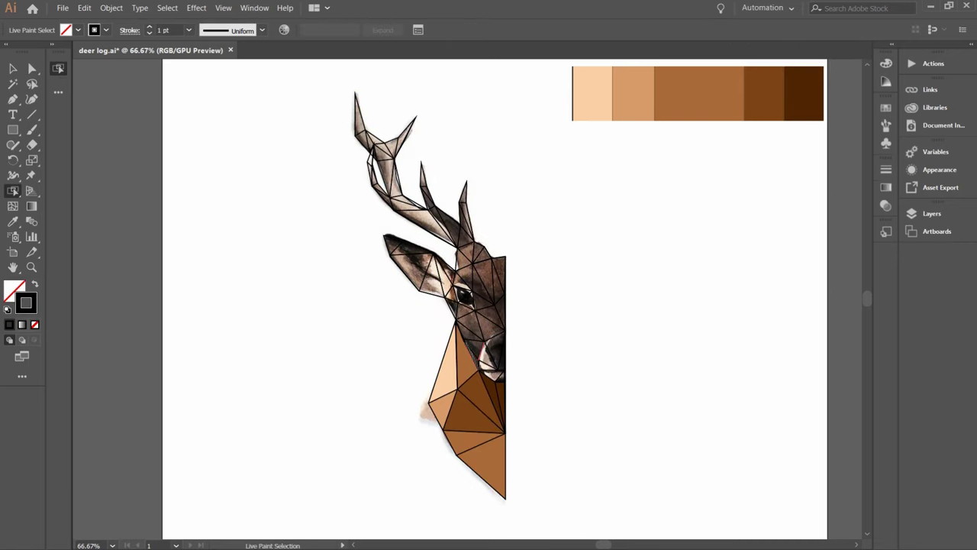
Color the ear, face and forehead facets from the brown palette, using dark brown beside the forehead's center line
left_click(13, 190)
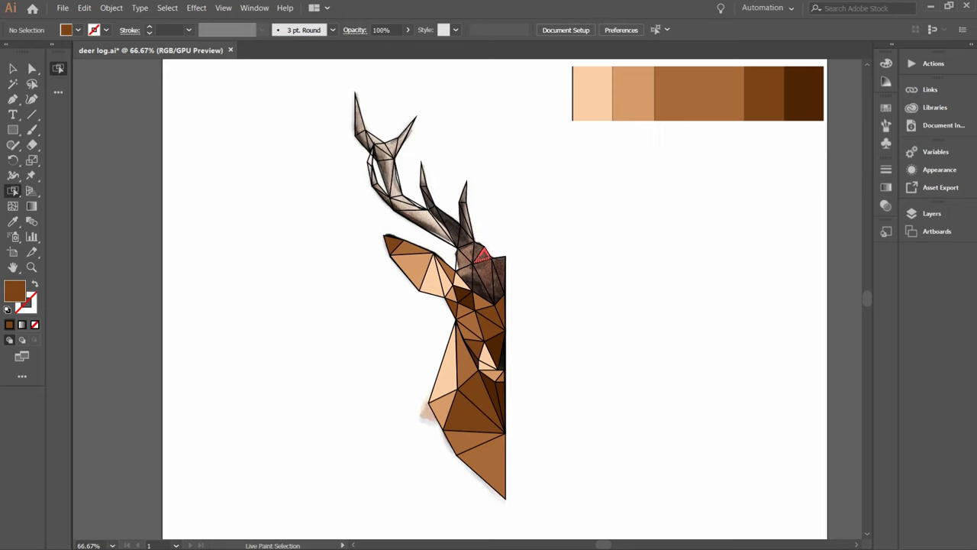
key("i")
left_click(498, 284)
left_click(763, 94)
key("a")
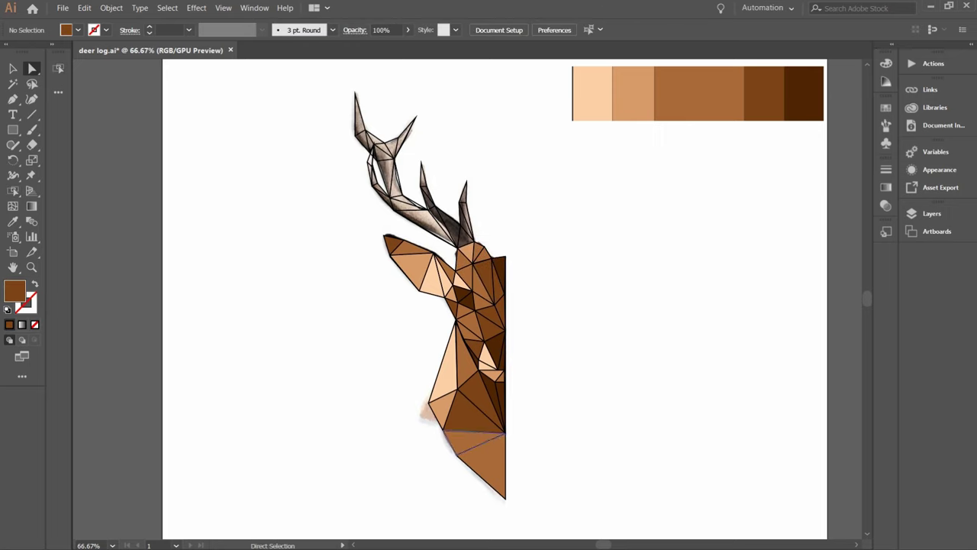
Fill the antler base facet with dark brown and the long lower facet of the main beam with light tan
left_click(452, 223)
key("i")
left_click(764, 93)
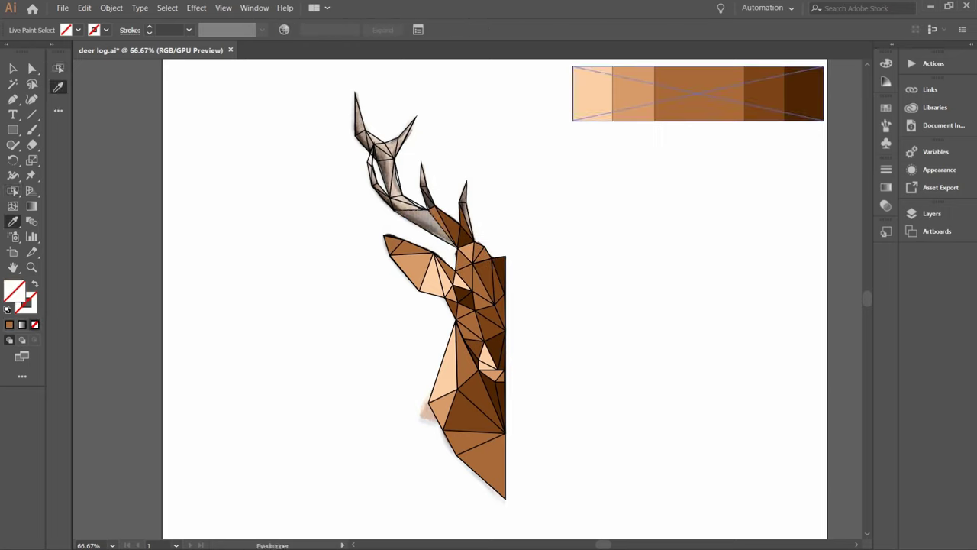
left_click(633, 94)
key("shift+l")
left_click(424, 223)
key("i")
left_click(633, 93)
Fill the main beam's bend facet with the lightest peach and the upright beam facet above it with medium brown
key("shift+l")
left_click(383, 198)
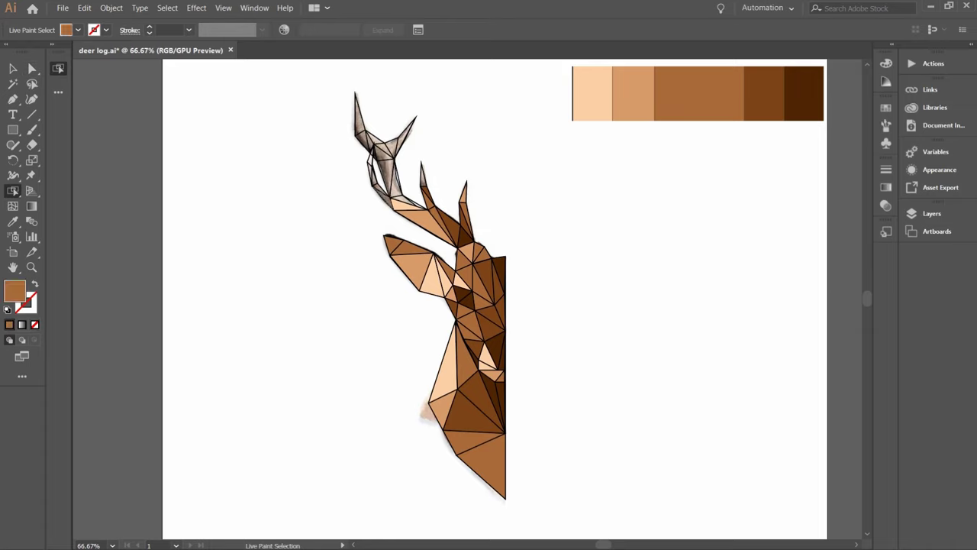
key("i")
left_click(593, 93)
key("shift+l")
left_click(388, 178)
key("i")
left_click(699, 93)
Fill the facets of the antler's upper fork and its inner prong with the palette's lightest peach
key("shift+l")
left_click(391, 149)
key("i")
left_click(593, 93)
key("shift+l")
left_click(404, 137)
key("i")
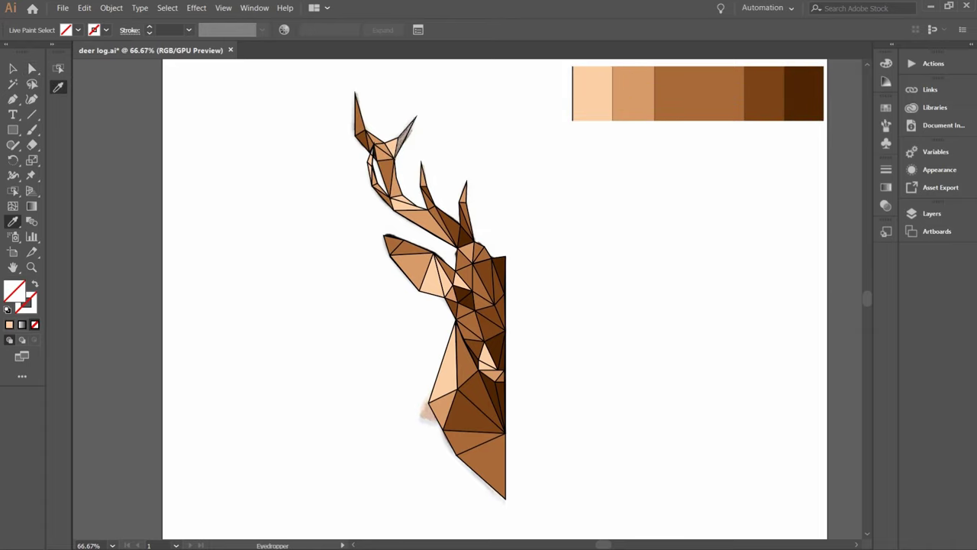
left_click(592, 94)
key("shift+l")
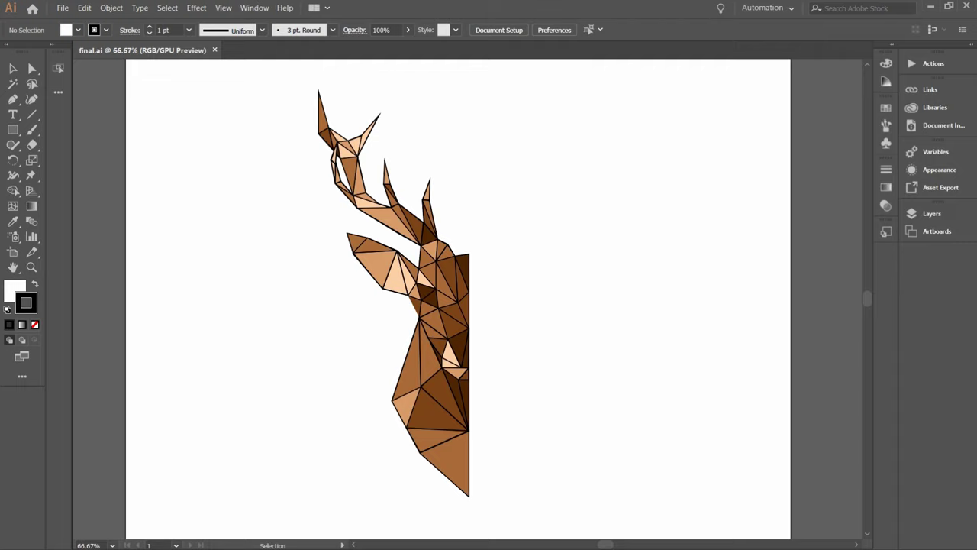
Expand the whole colored half deer's Live Paint artwork with Object and Fill enabled and Stroke disabled
left_click_drag(564, 90, 314, 503)
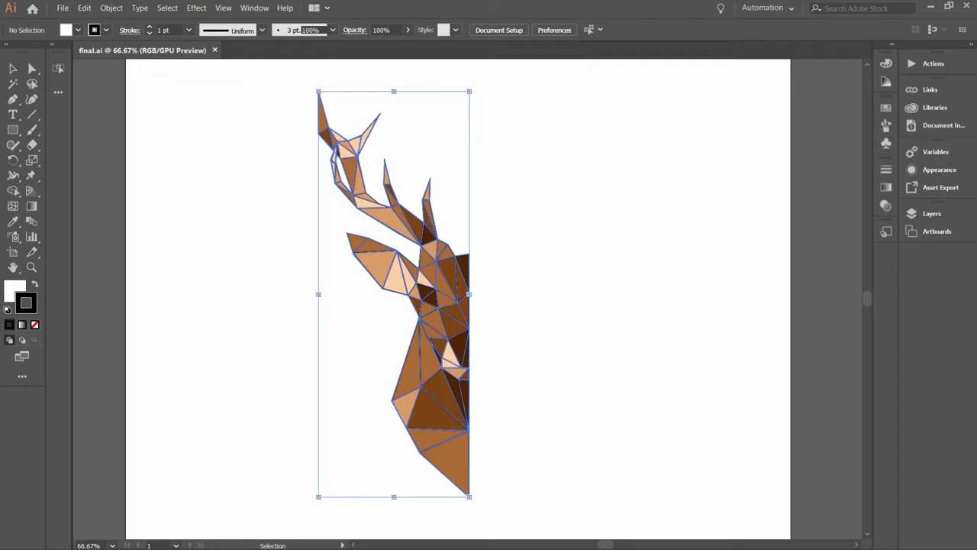
key("ctrl+alt+x")
left_click(112, 7)
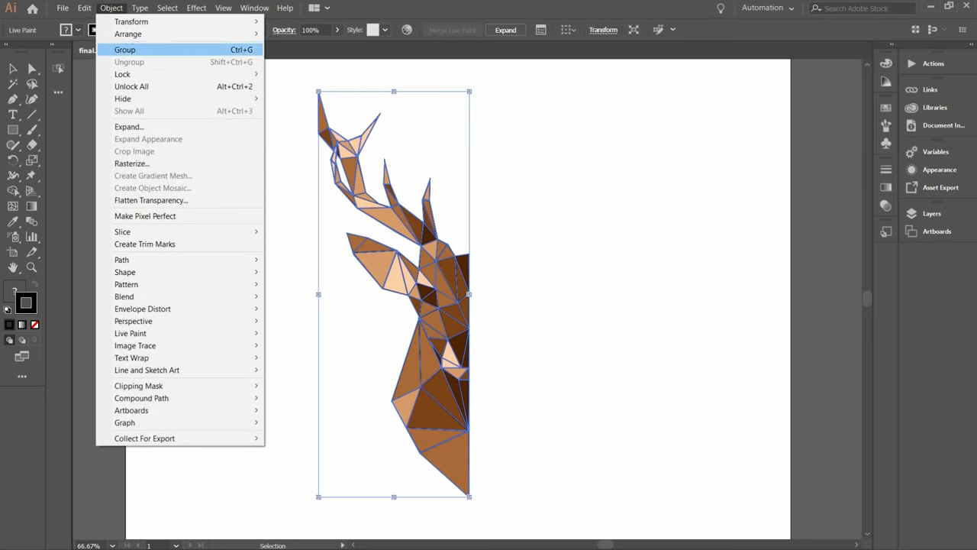
left_click(129, 126)
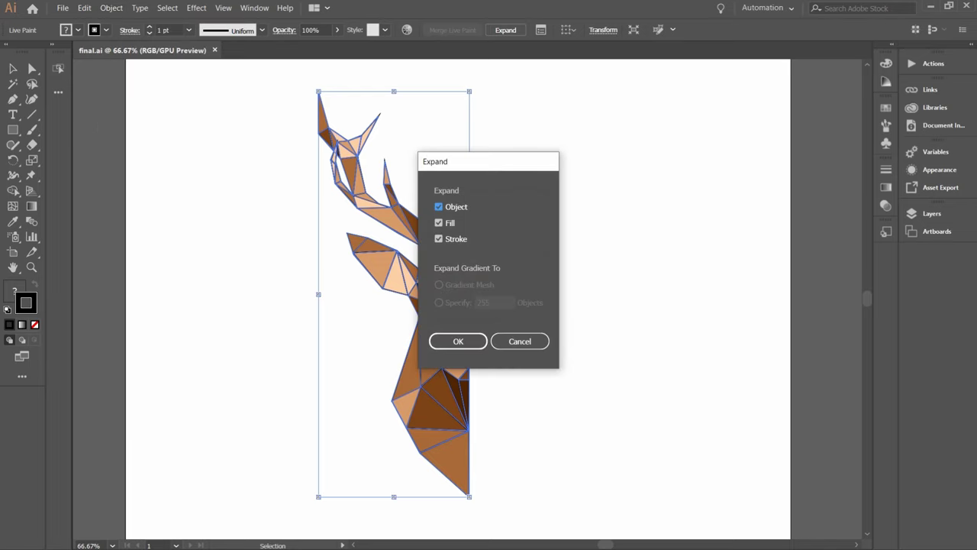
left_click(439, 239)
left_click(458, 342)
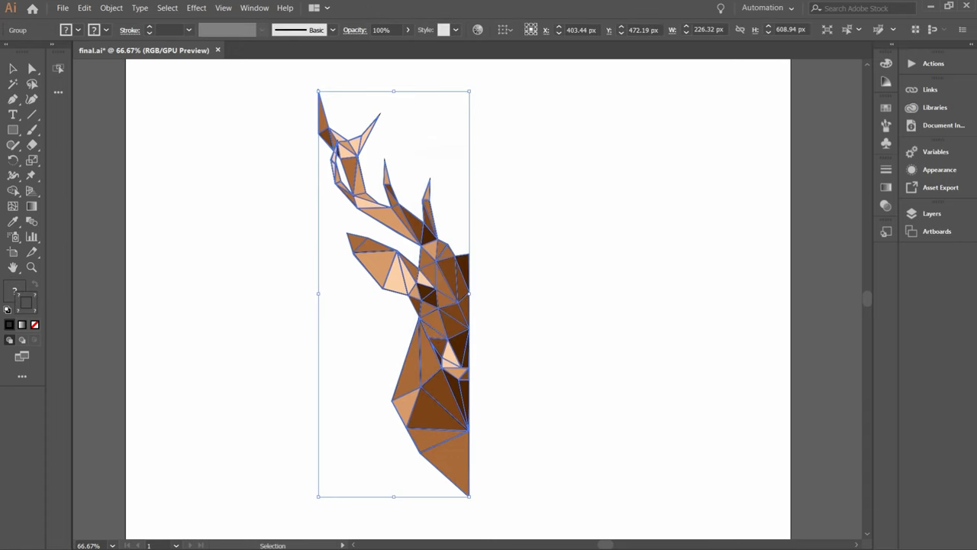
Duplicate the expanded half deer and place the copy to the right of the original at the same height
key("a")
key("ctrl+c")
key("ctrl+v")
key("v")
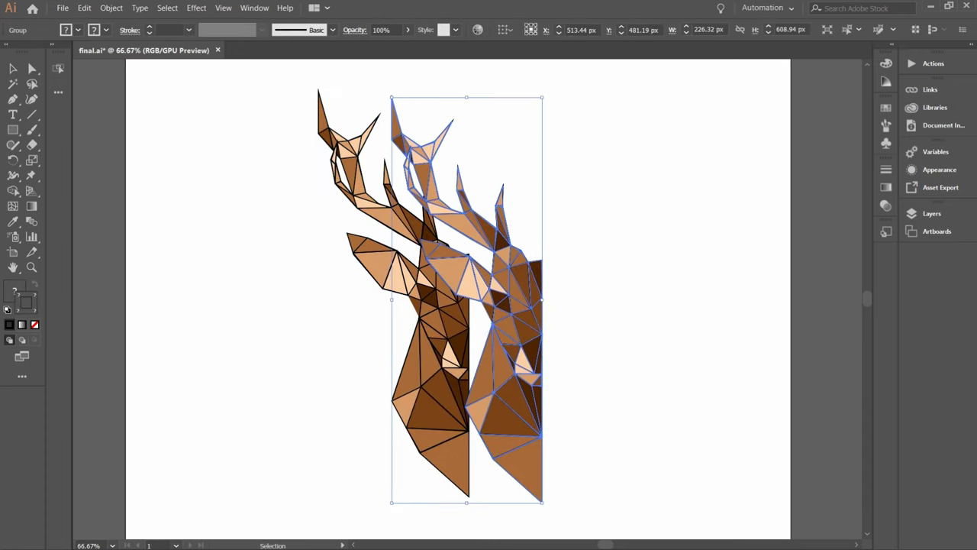
left_click_drag(504, 282, 566, 278)
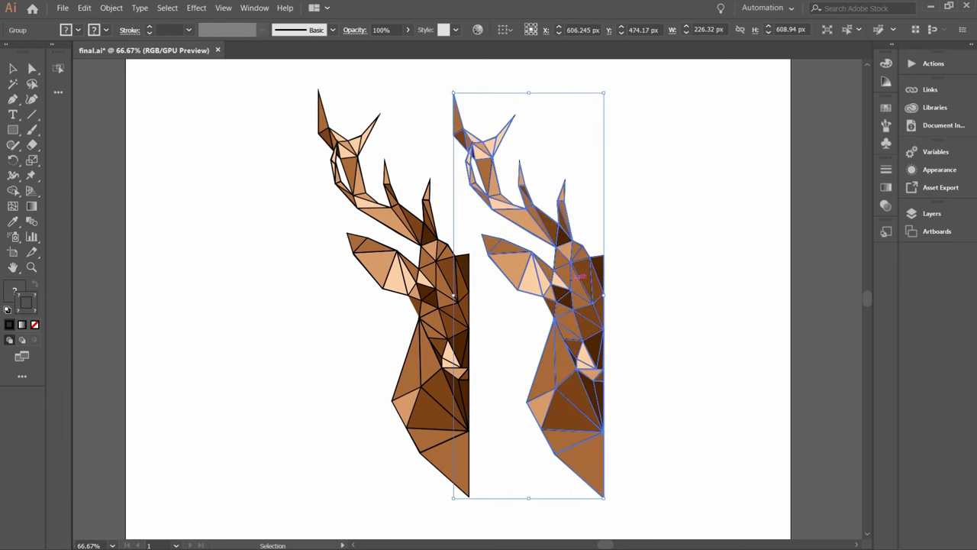
Reflect the copied half deer across the vertical axis
right_click(578, 281)
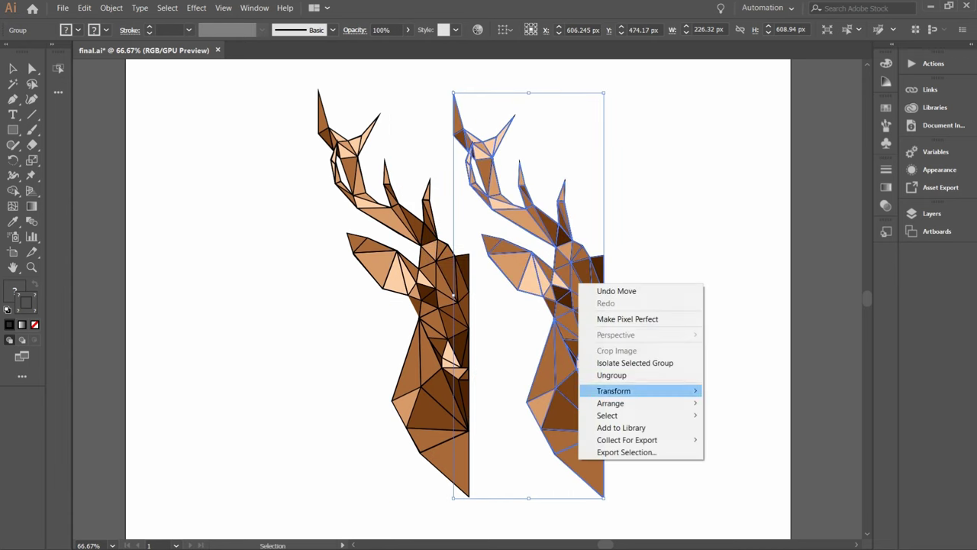
mouse_move(614, 391)
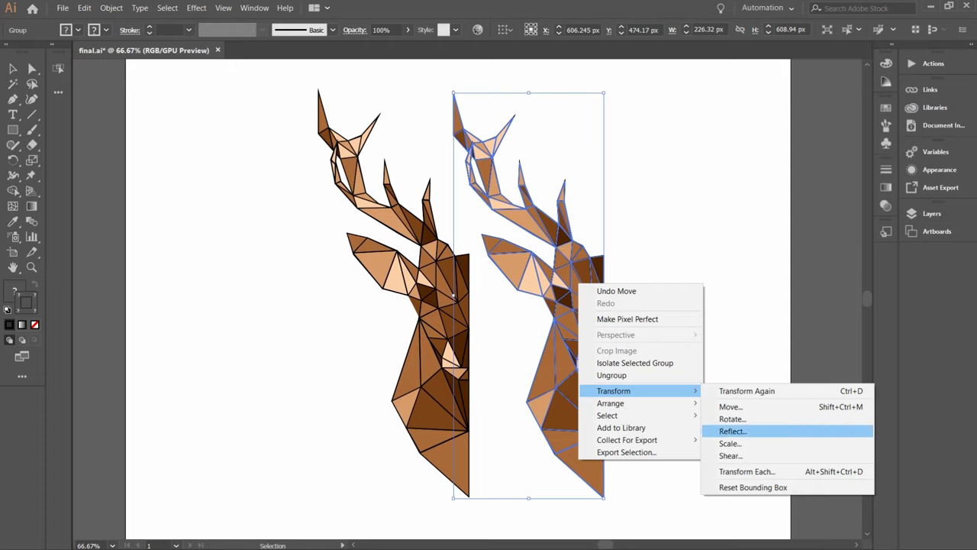
left_click(732, 431)
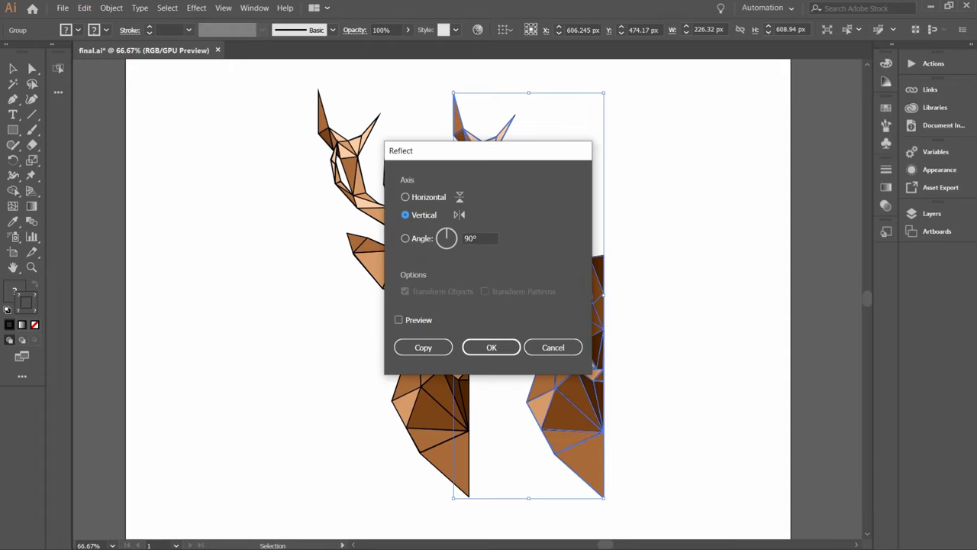
left_click(491, 348)
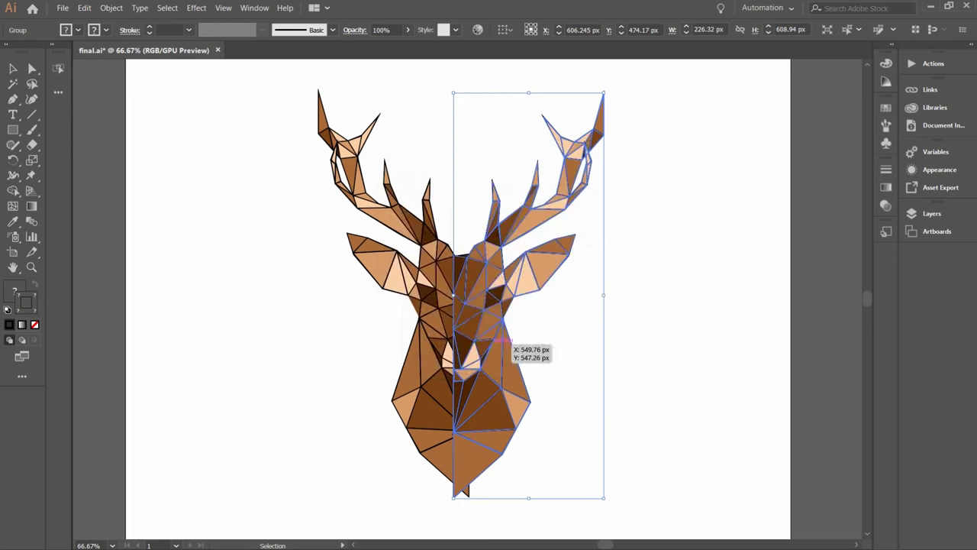
Align the mirrored half with the original along the face's center line, and remove the stroke from the whole deer
left_click_drag(486, 324, 503, 322)
key("ctrl+shift+a")
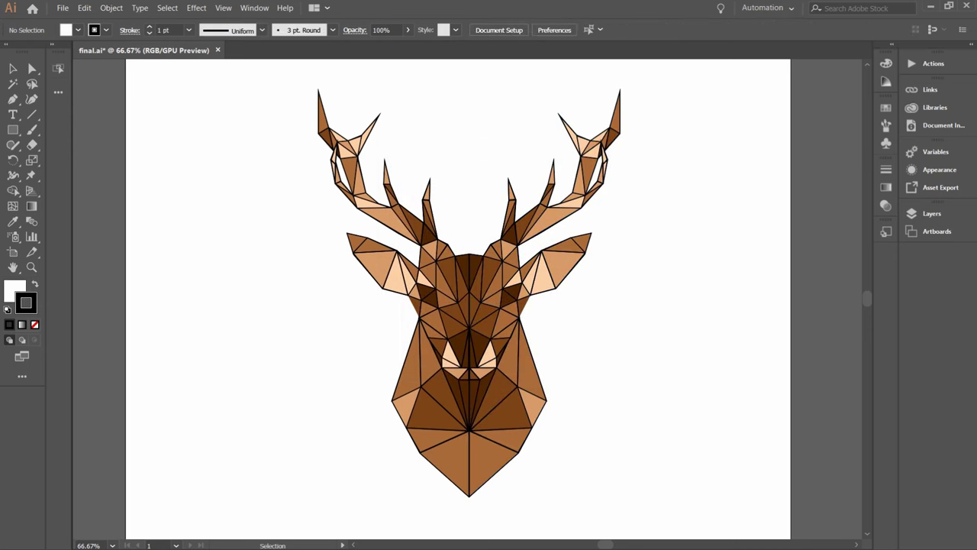
key("ctrl+a")
left_click(34, 324)
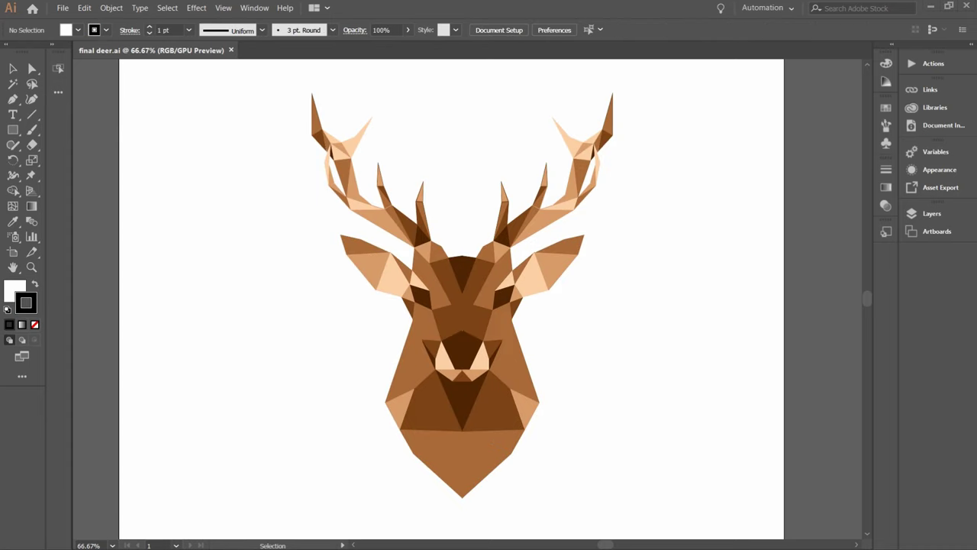